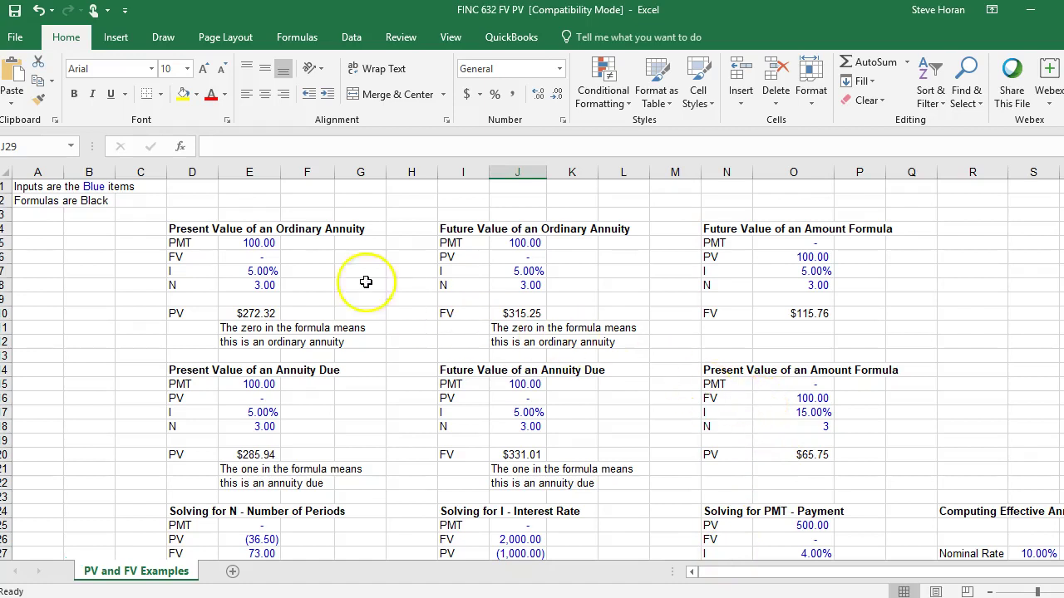
# Review the headings of the annuity and single-amount present and future value blocks in rows 4 and 14.
pyautogui.click(316, 256)
pyautogui.scroll(-3, 316, 256)
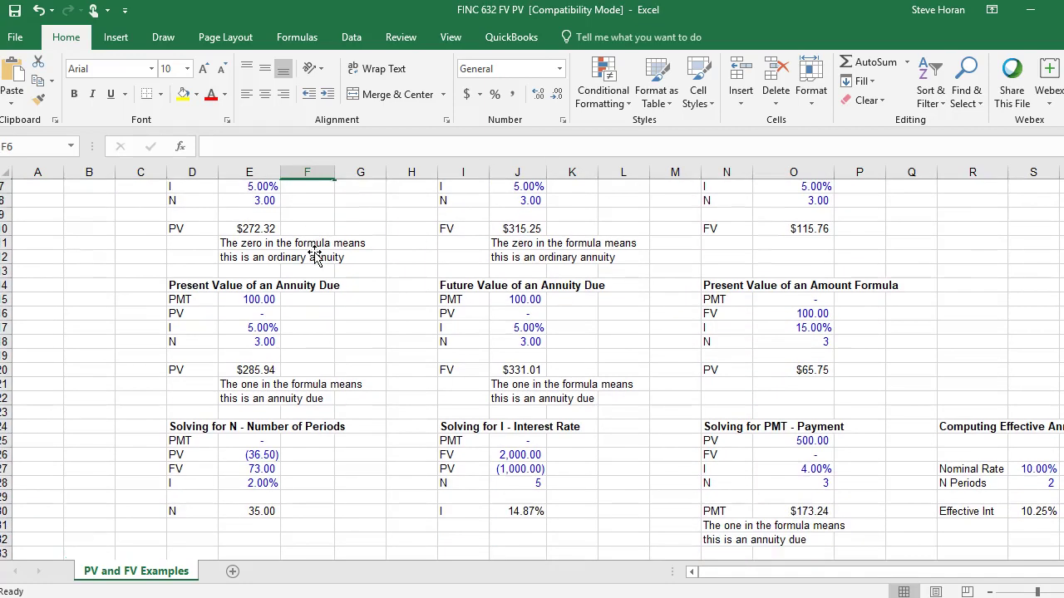
pyautogui.scroll(3, 316, 256)
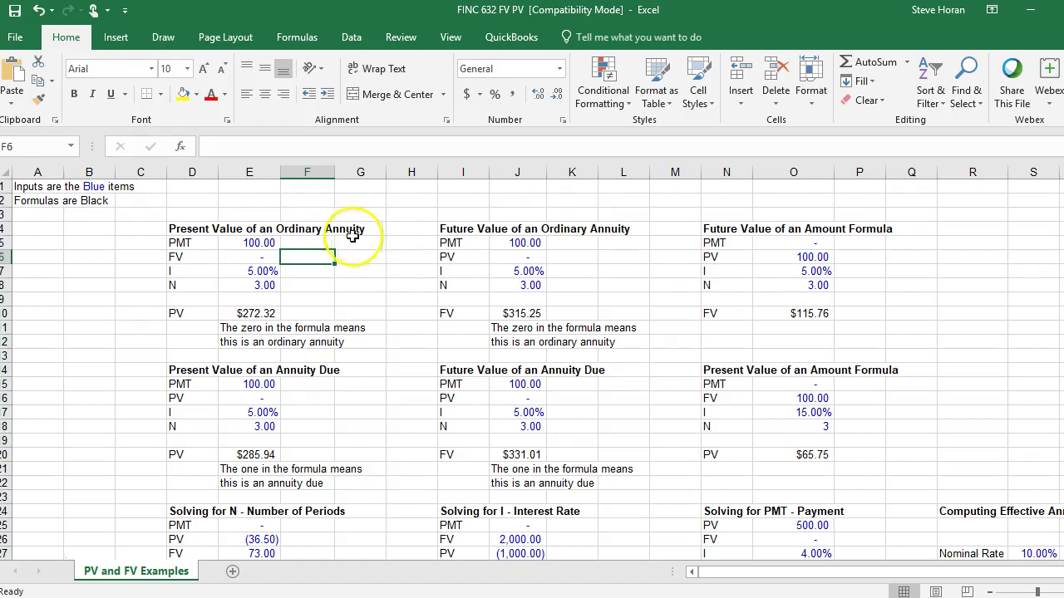
pyautogui.click(203, 228)
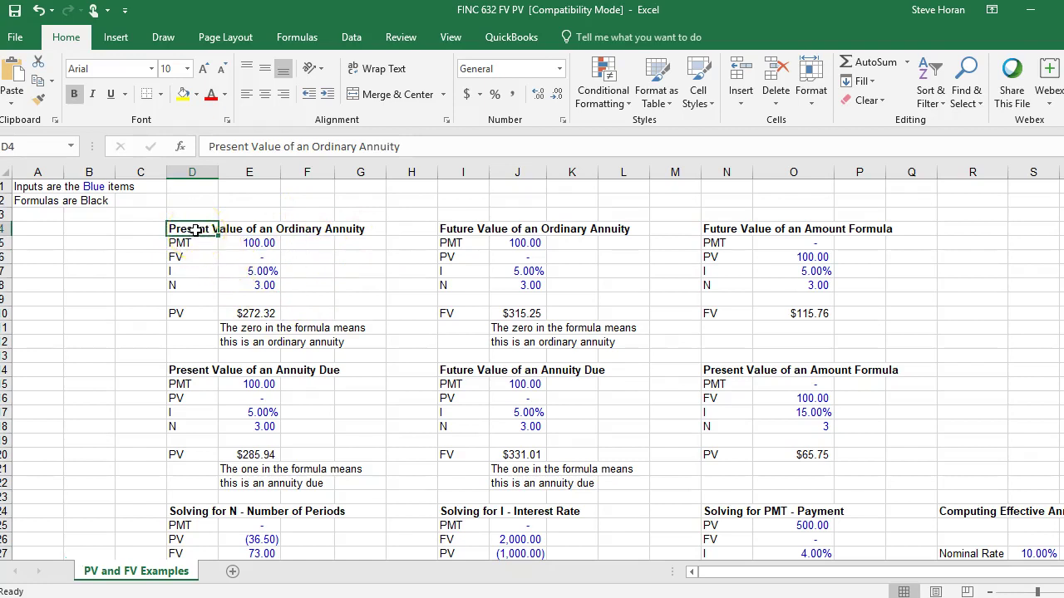
pyautogui.click(449, 229)
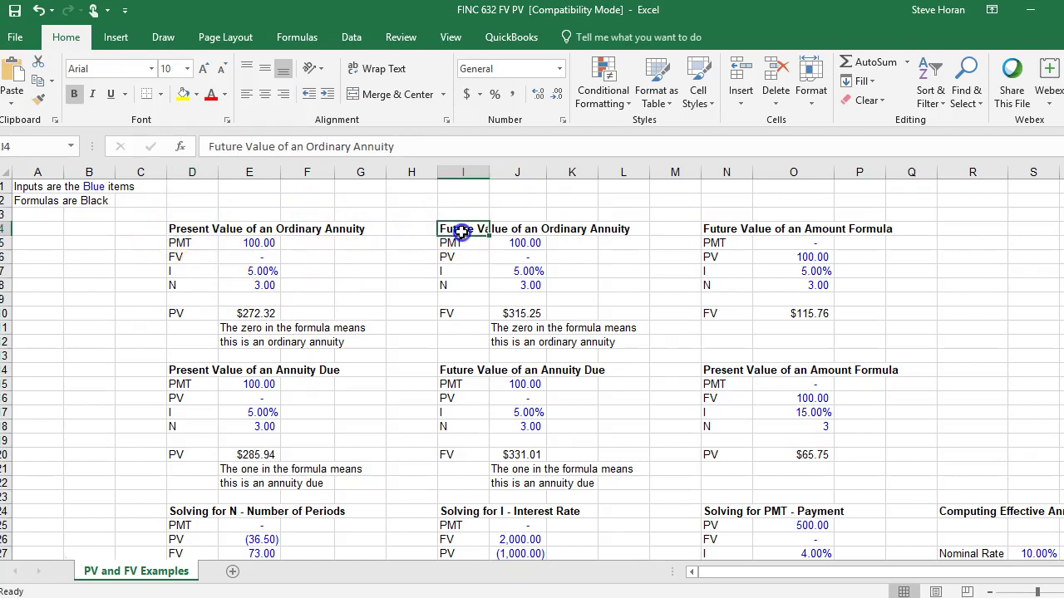
pyautogui.click(732, 243)
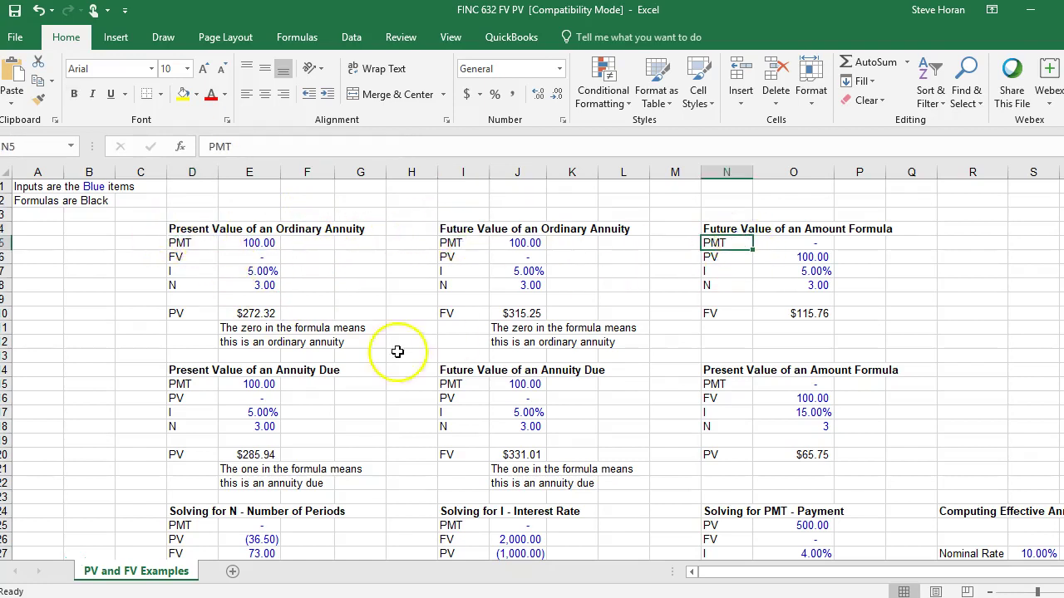
pyautogui.click(184, 228)
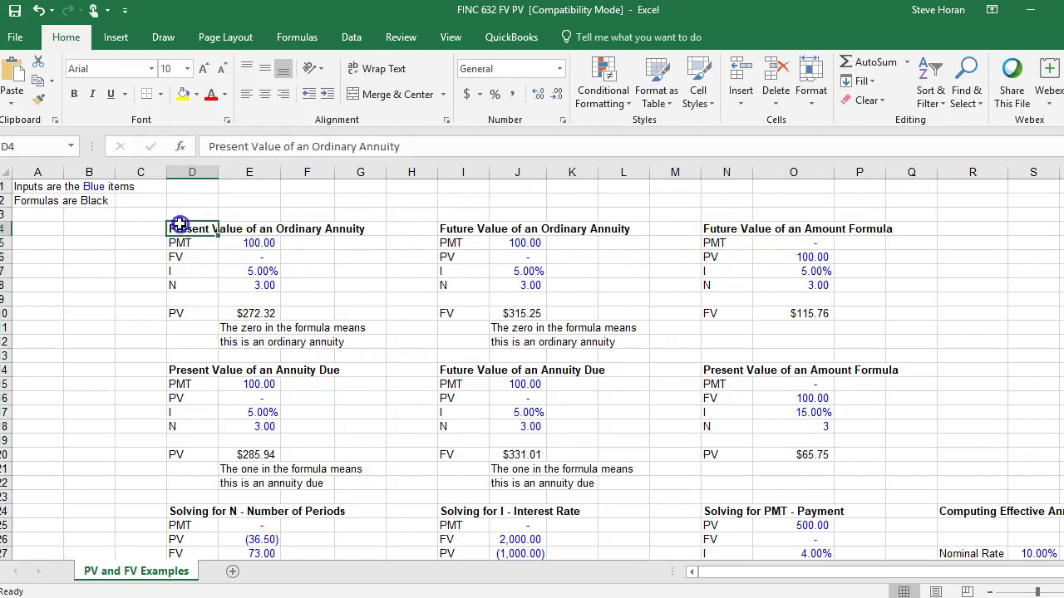
pyautogui.click(493, 231)
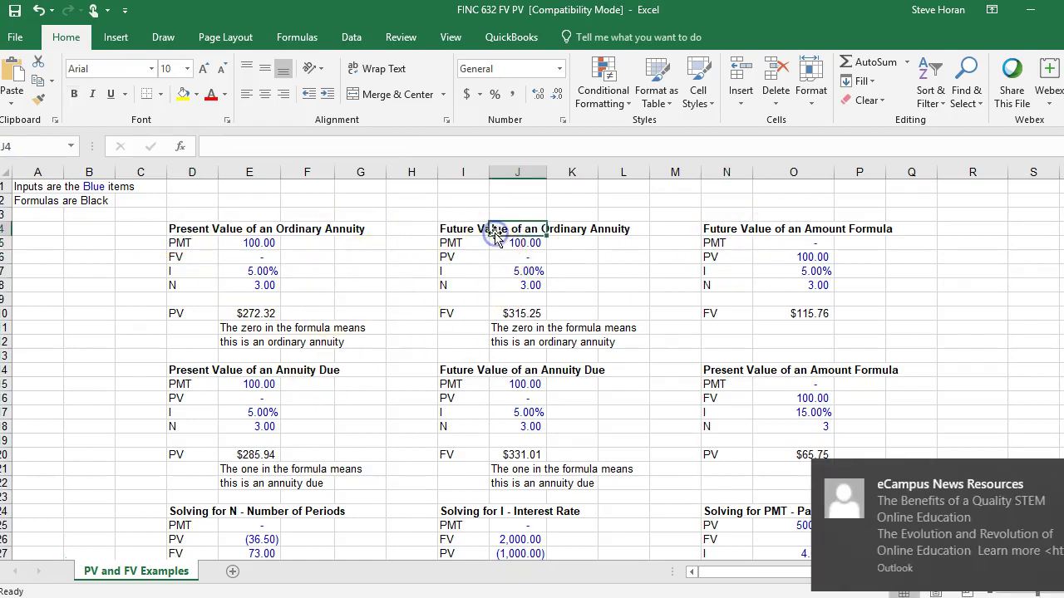
pyautogui.click(725, 229)
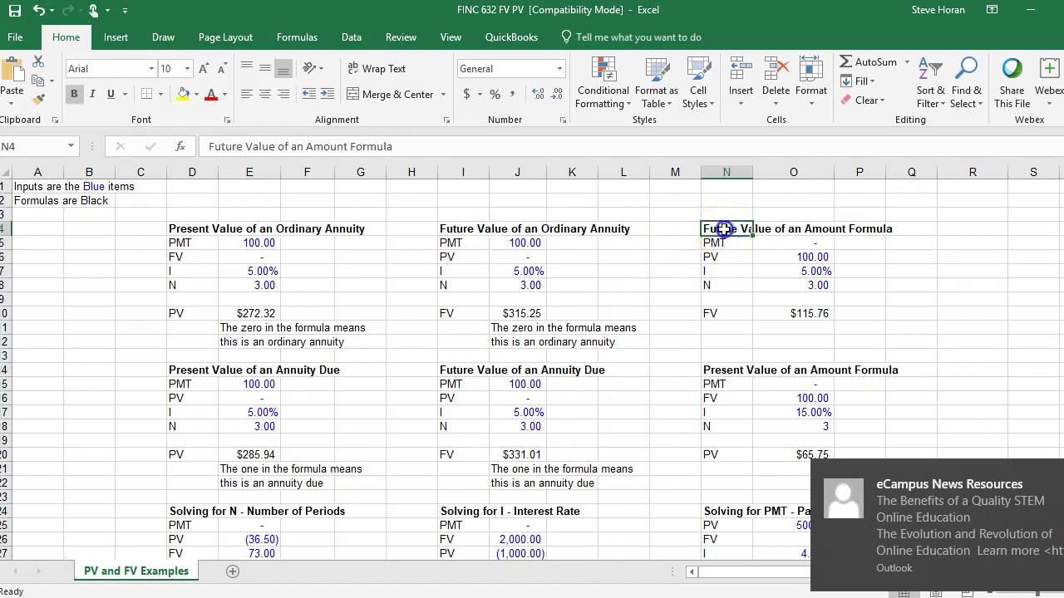
pyautogui.click(188, 376)
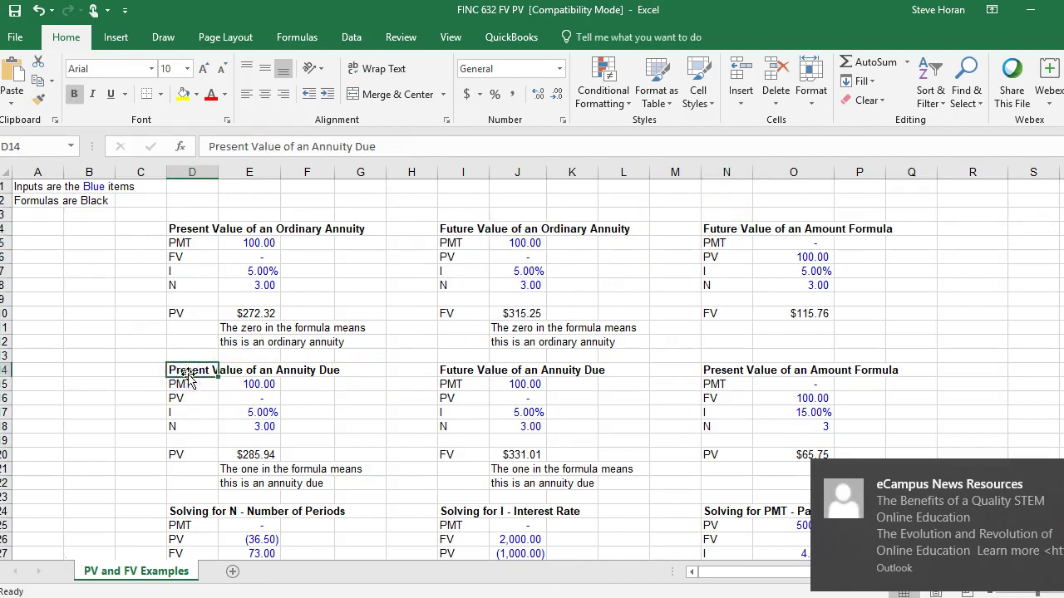
pyautogui.click(465, 376)
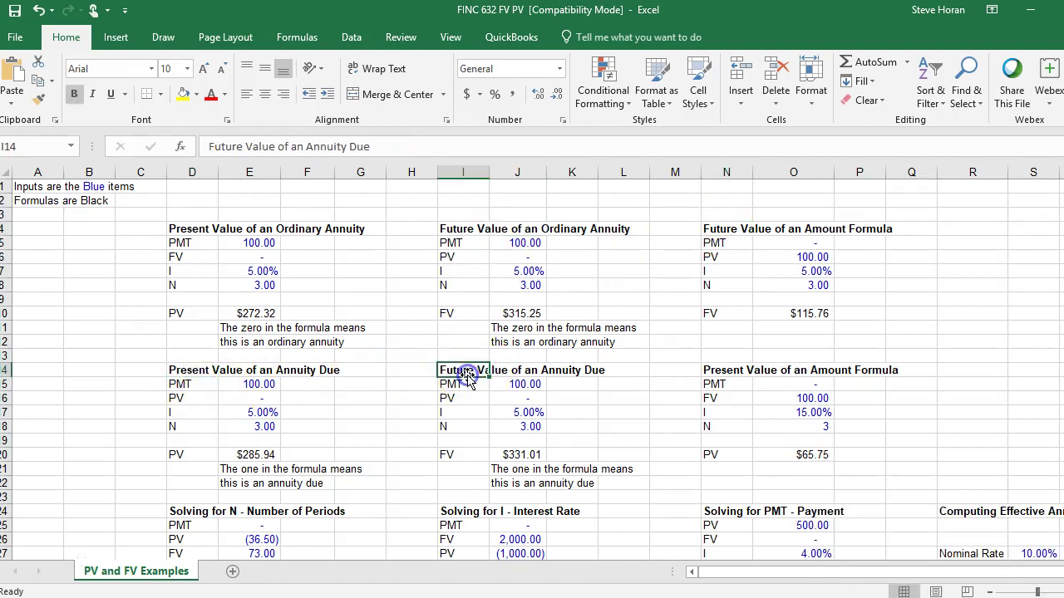
pyautogui.click(725, 371)
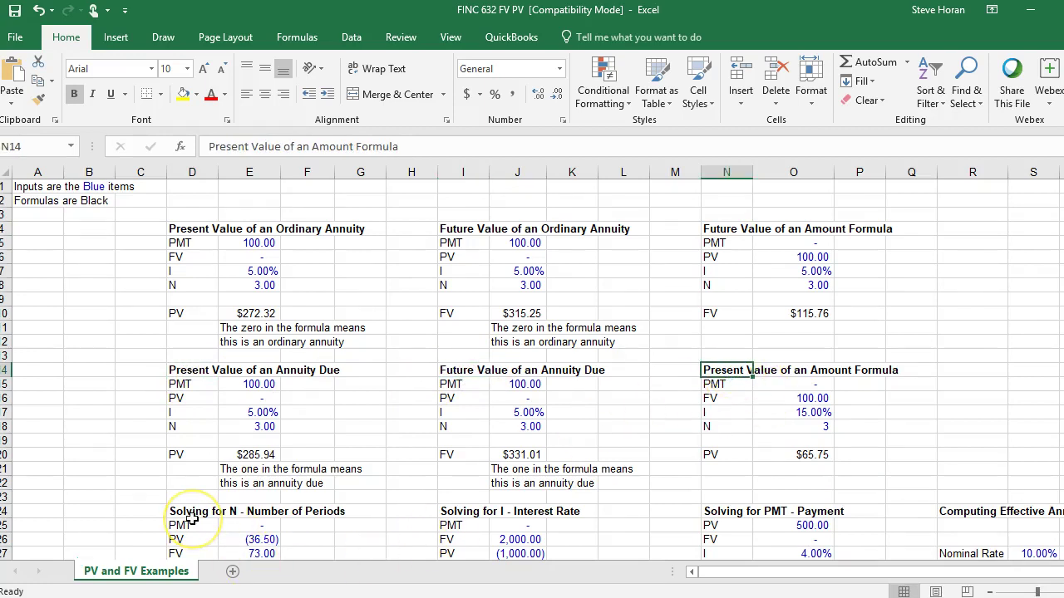
# Review the blocks in row 24 that solve for number of periods, interest rate, payment and effective annual rate.
pyautogui.scroll(-3, 192, 517)
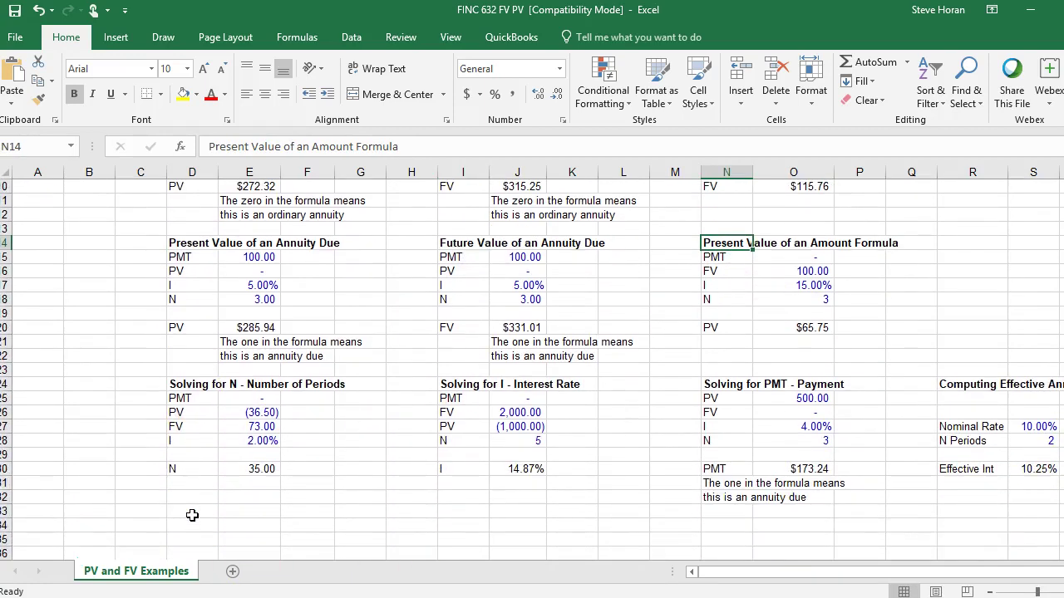
pyautogui.click(180, 385)
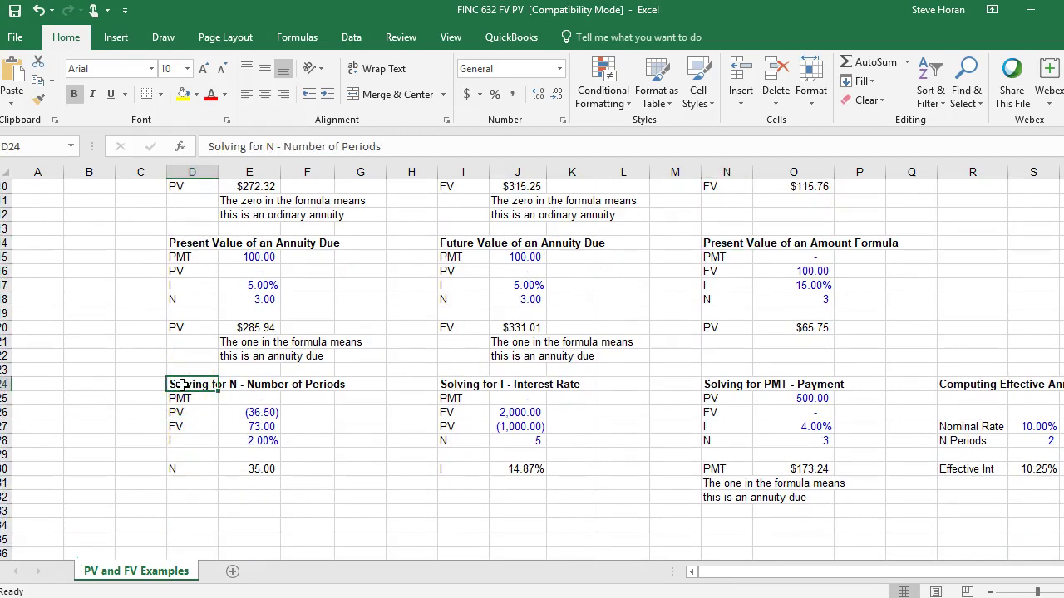
pyautogui.click(463, 386)
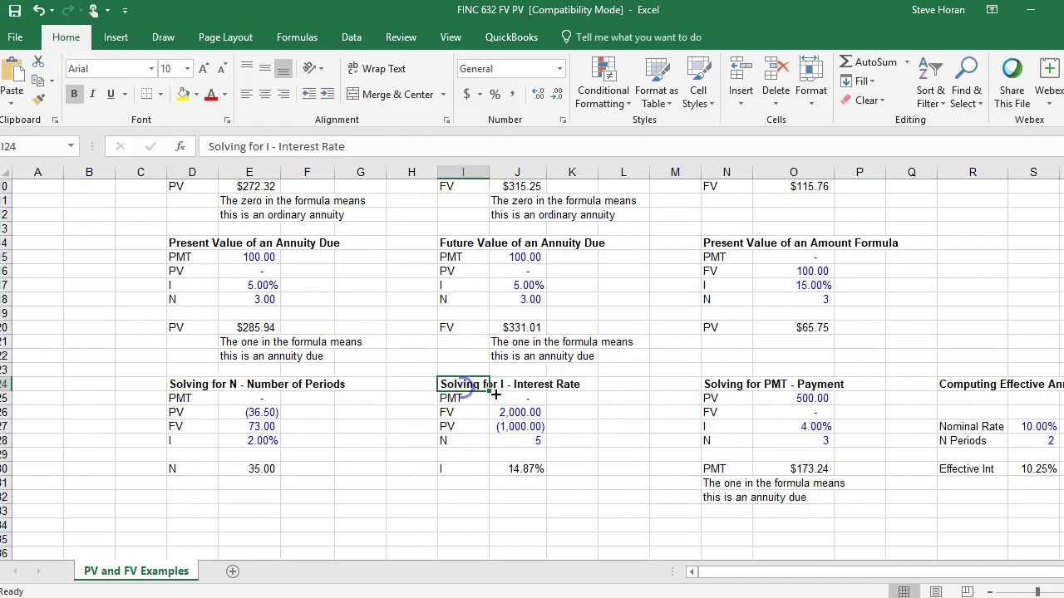
pyautogui.click(708, 385)
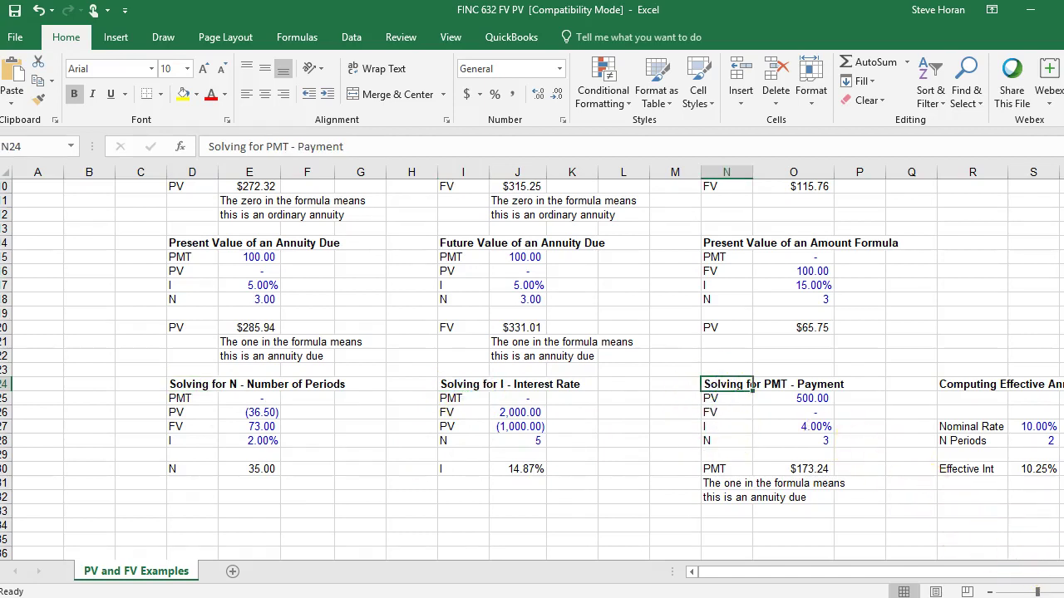
pyautogui.hscroll(4, 766, 422)
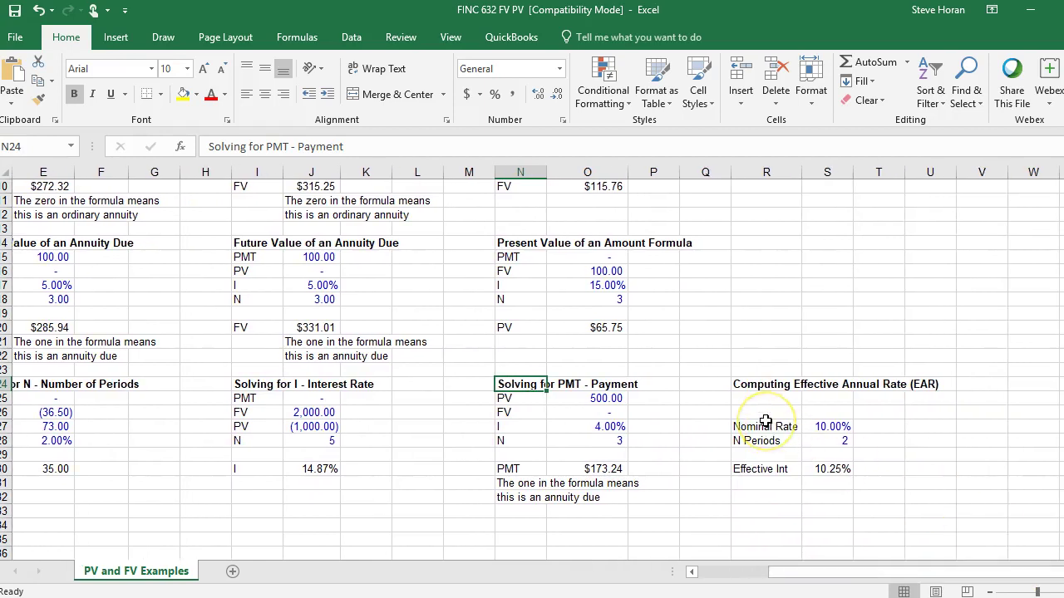
pyautogui.moveTo(748, 575); pyautogui.dragTo(527, 488)
pyautogui.scroll(3, 527, 488)
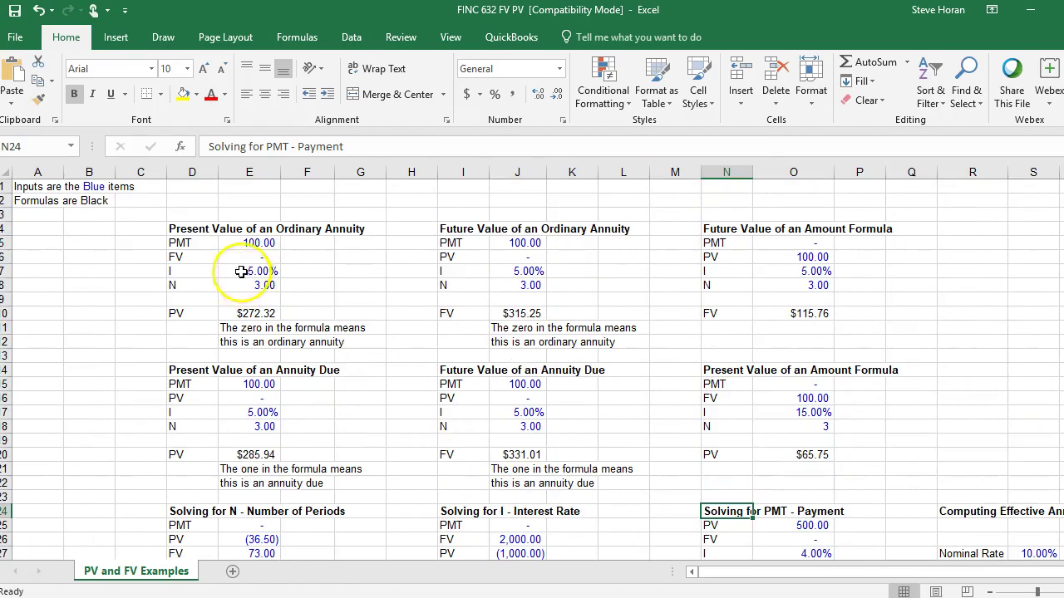
# Examine the PV, interest and period inputs of the Future Value of an Amount block.
pyautogui.click(360, 243)
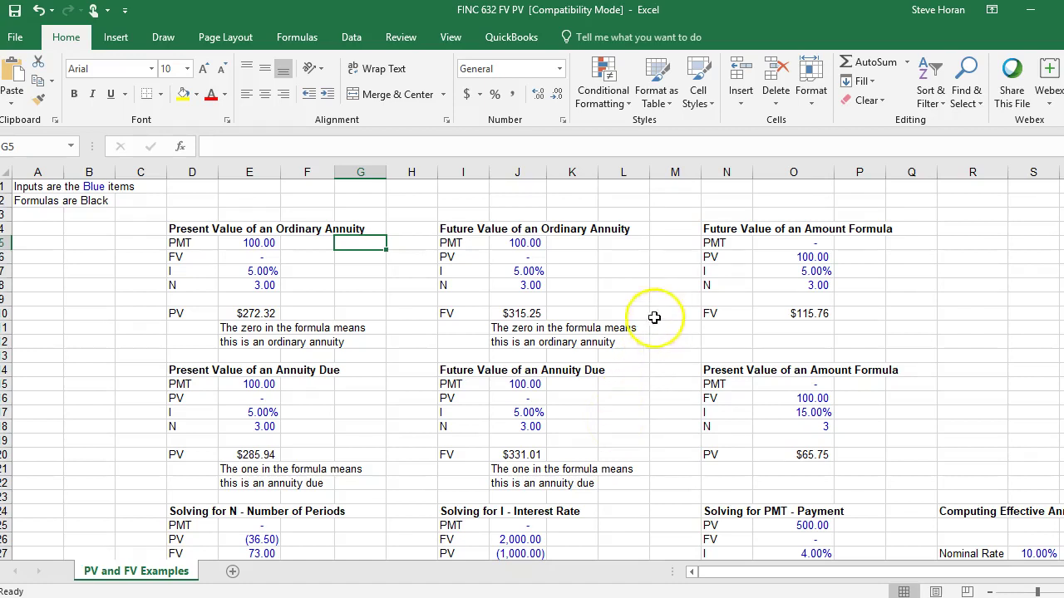
pyautogui.click(729, 234)
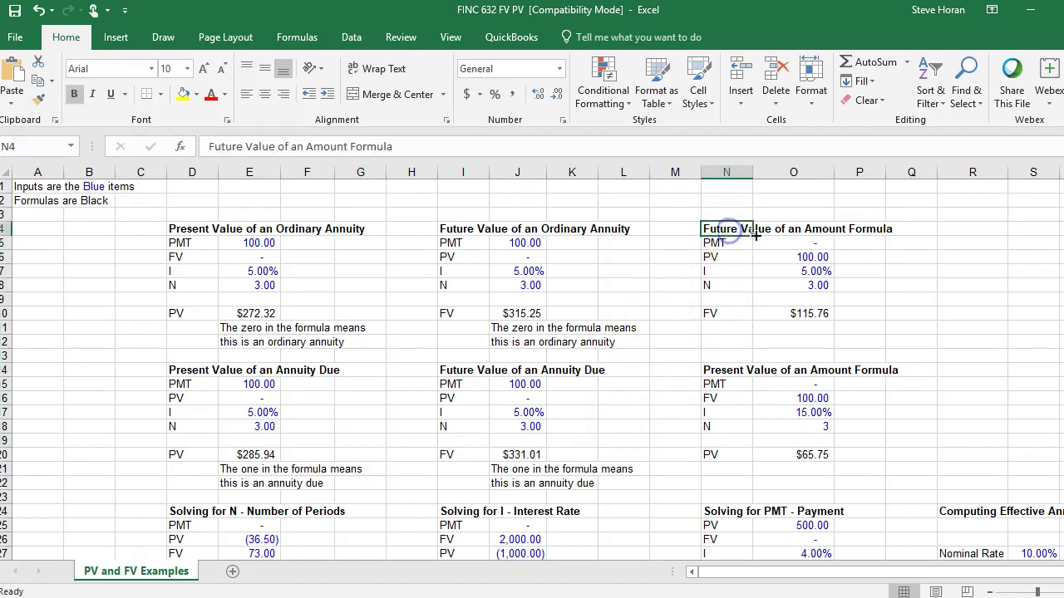
pyautogui.click(806, 257)
pyautogui.click(810, 271)
pyautogui.click(809, 285)
pyautogui.click(804, 256)
# Examine the blue input cells of the future value and present value ordinary annuity blocks.
pyautogui.click(508, 241)
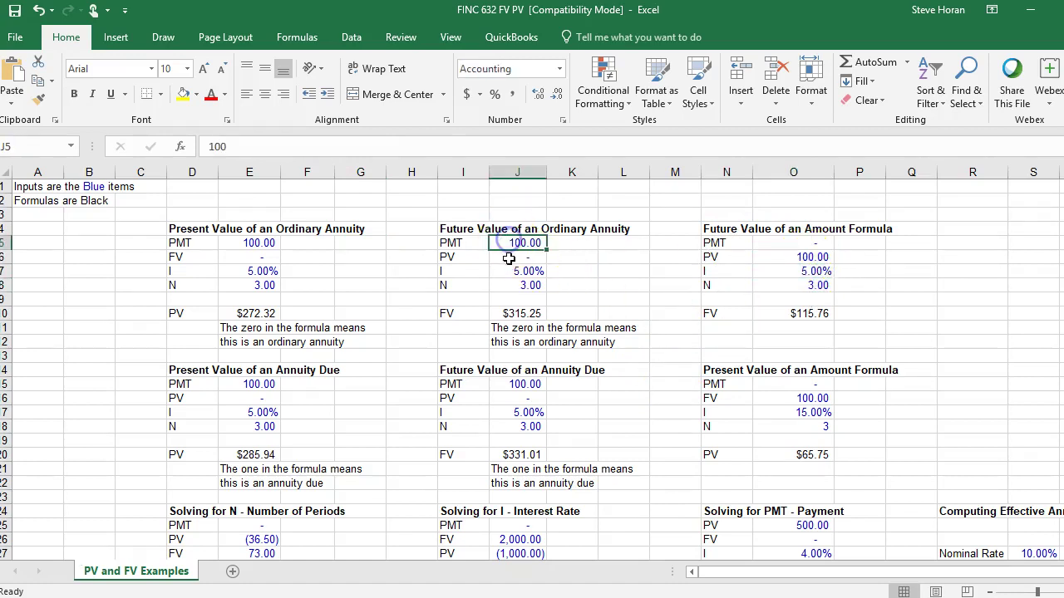
pyautogui.click(520, 257)
pyautogui.click(524, 285)
pyautogui.click(241, 283)
pyautogui.click(245, 271)
pyautogui.click(255, 241)
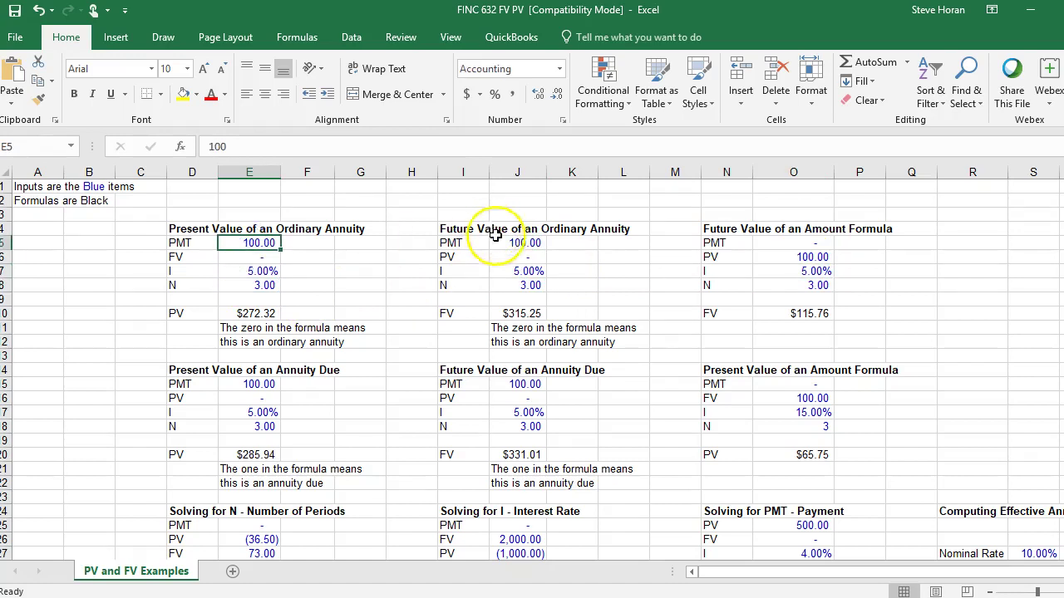
pyautogui.click(525, 242)
pyautogui.click(525, 289)
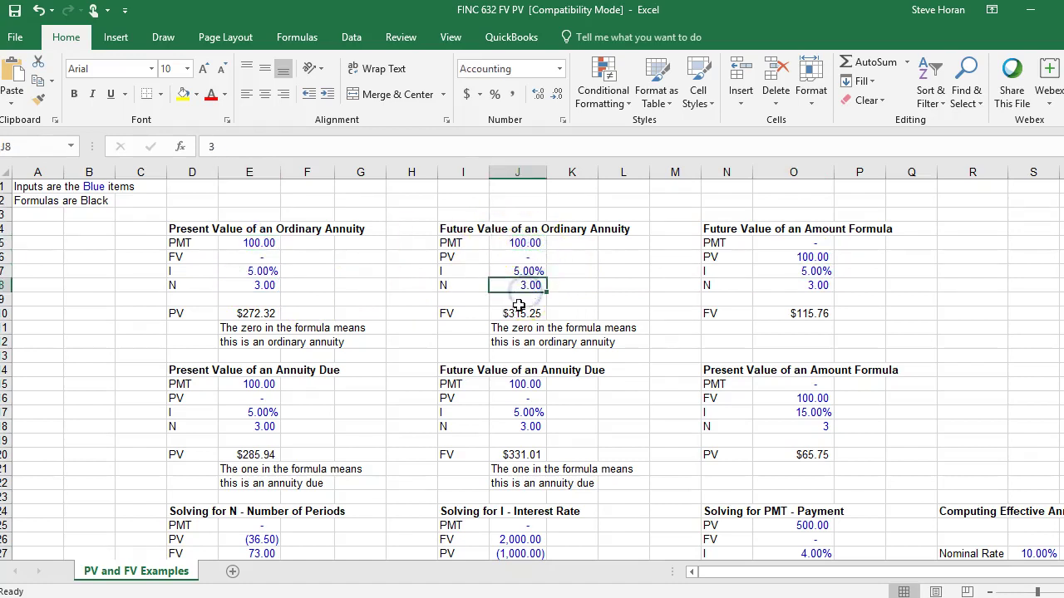
# Inspect the FV formula in cell O10 and the input cells it references.
pyautogui.click(802, 313)
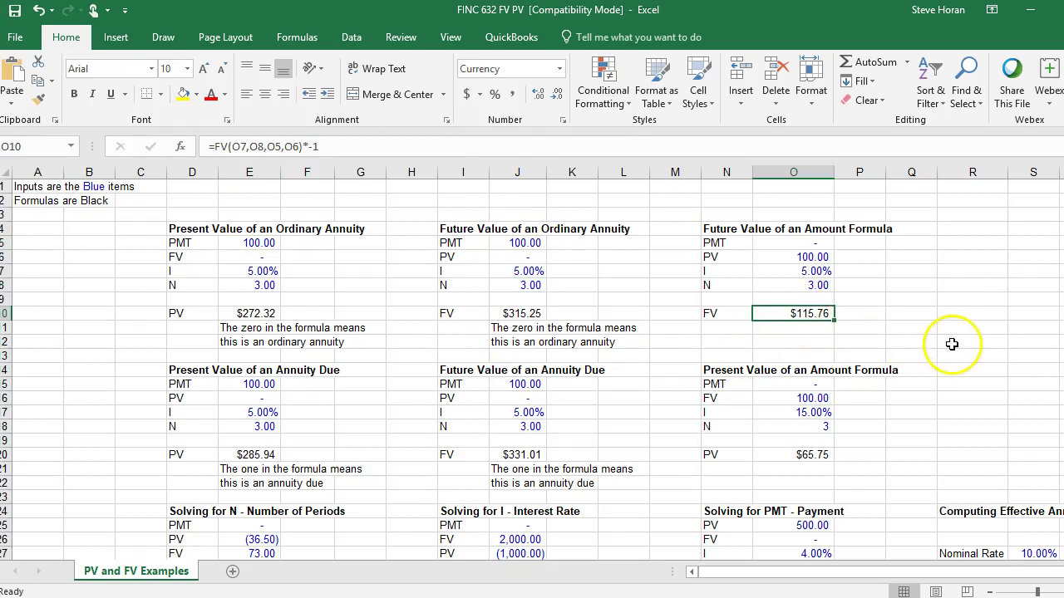
pyautogui.doubleClick(786, 313)
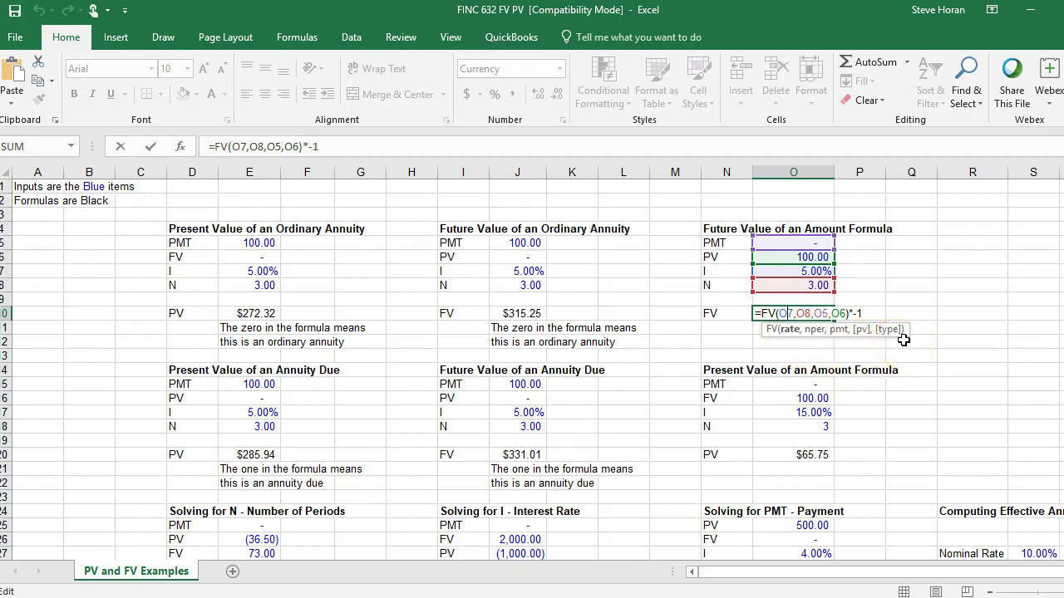
pyautogui.press('Return')
pyautogui.click(786, 316)
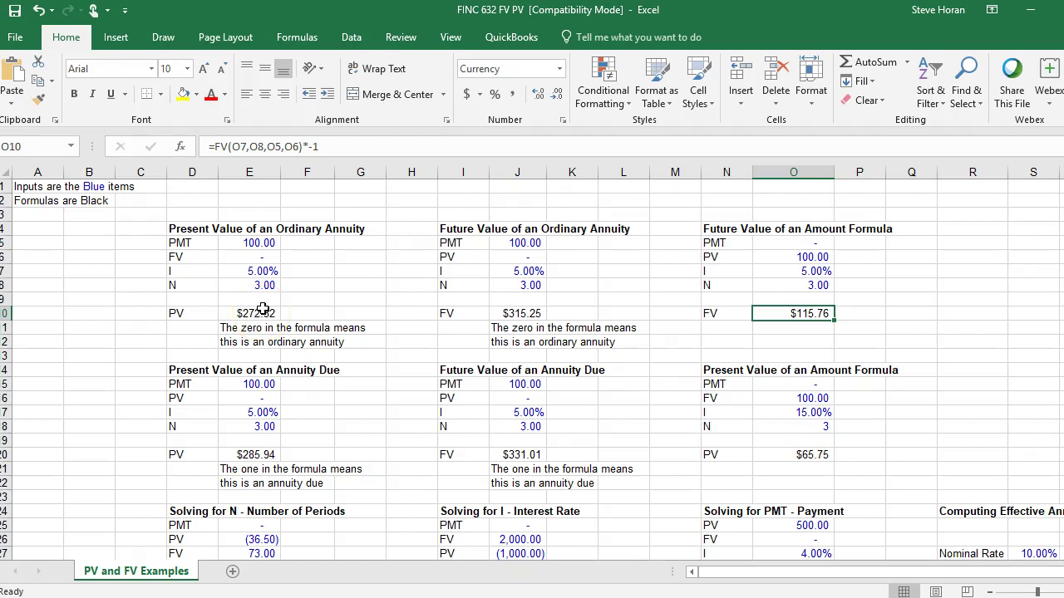
# Check the payment, period and interest inputs of the ordinary annuity, and inspect the formulas in E10 and J10.
pyautogui.click(265, 241)
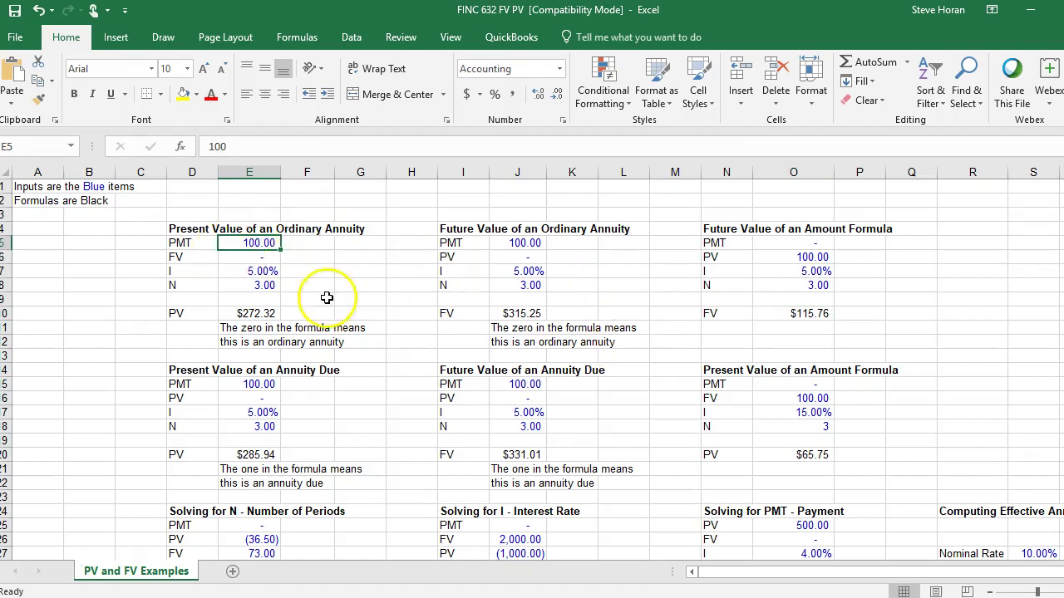
pyautogui.click(258, 285)
pyautogui.click(260, 269)
pyautogui.click(252, 313)
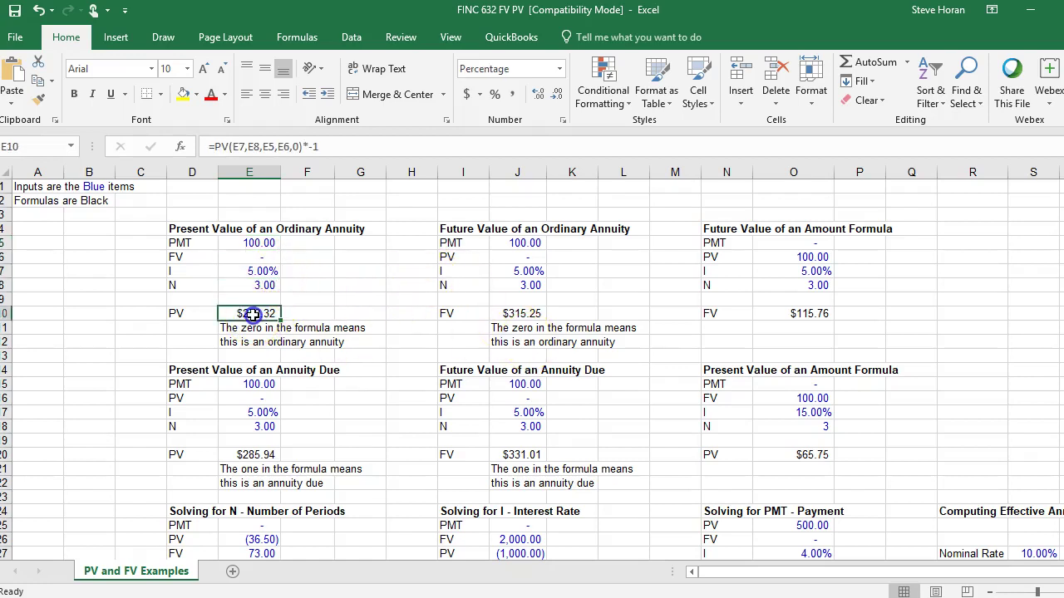
pyautogui.click(512, 309)
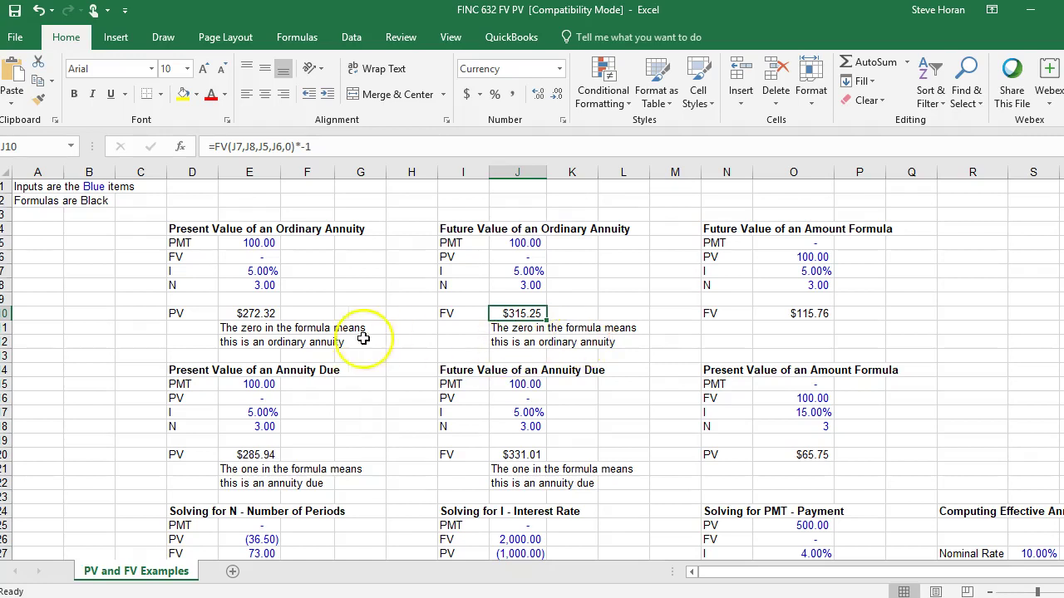
# Compare the PV formula for the ordinary annuity in E10 with the annuity due formula in E20.
pyautogui.click(261, 313)
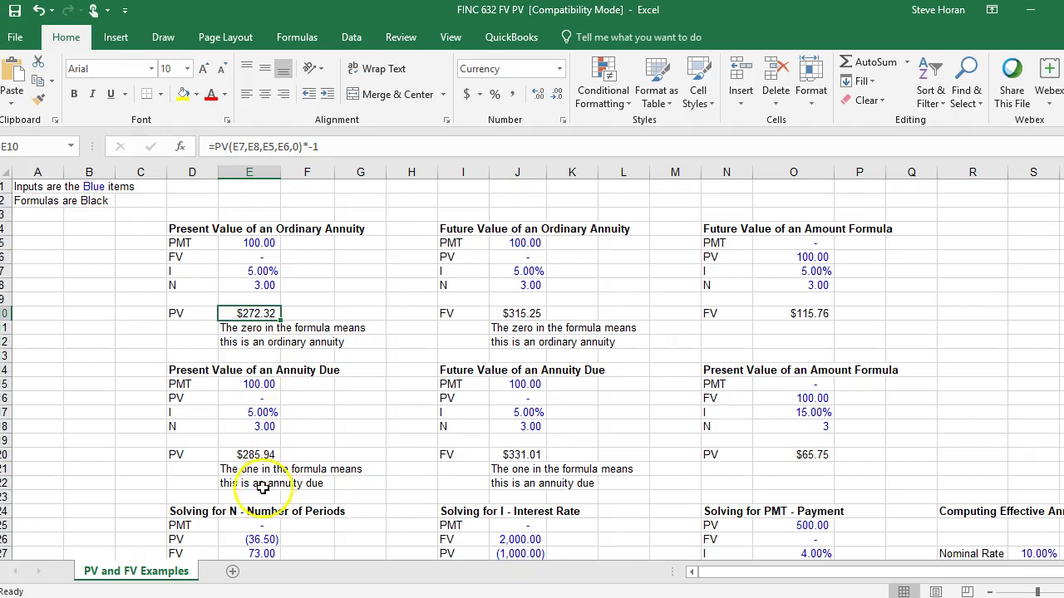
pyautogui.click(253, 453)
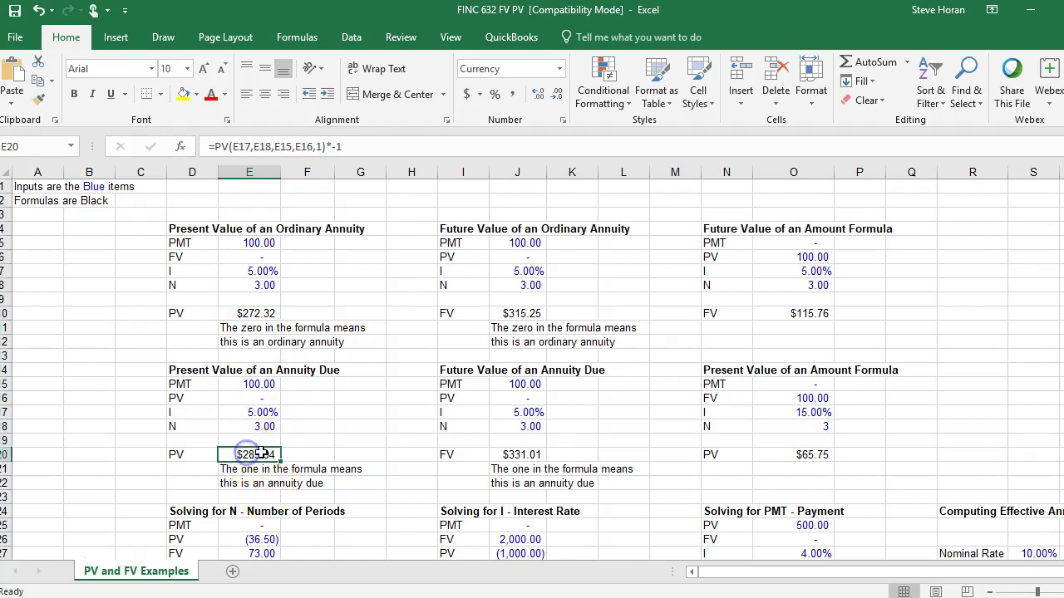
pyautogui.click(267, 243)
pyautogui.click(252, 314)
pyautogui.click(235, 454)
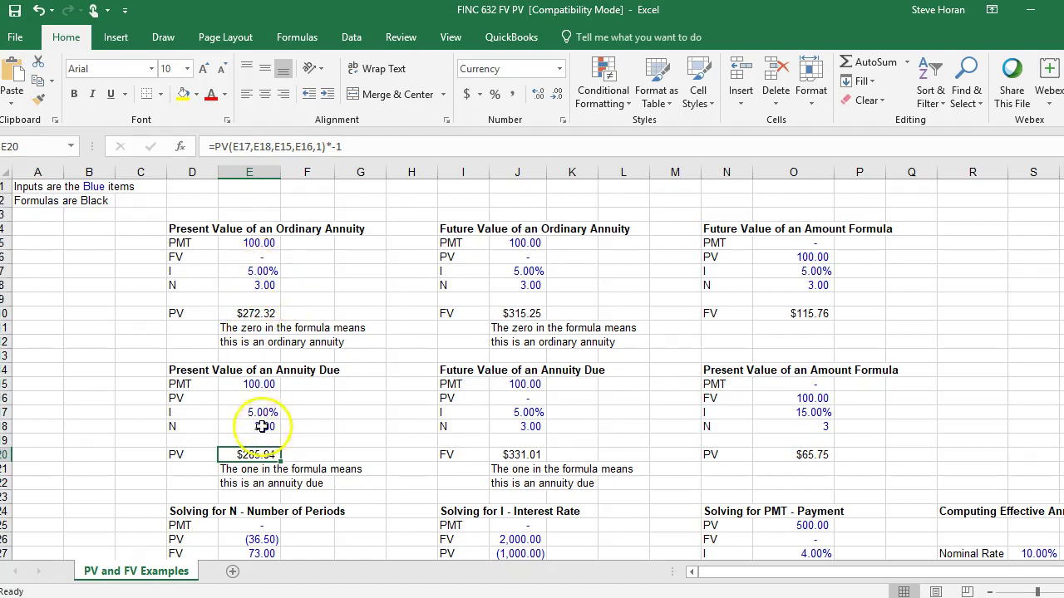
# Inspect the arguments of the annuity due formula in E20, and compare its type argument with the one in E10.
pyautogui.doubleClick(250, 455)
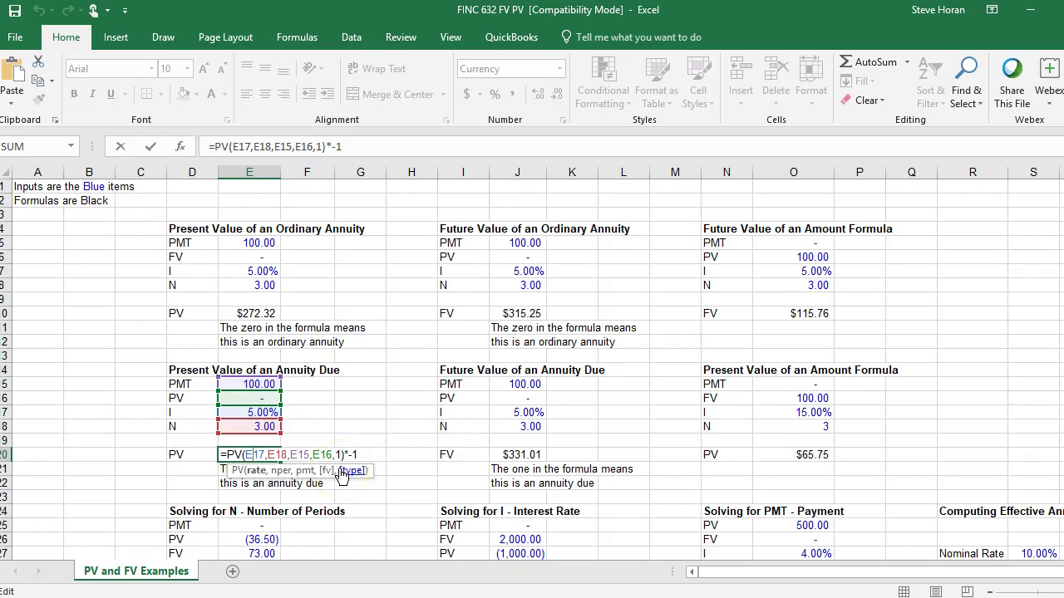
pyautogui.press('Return')
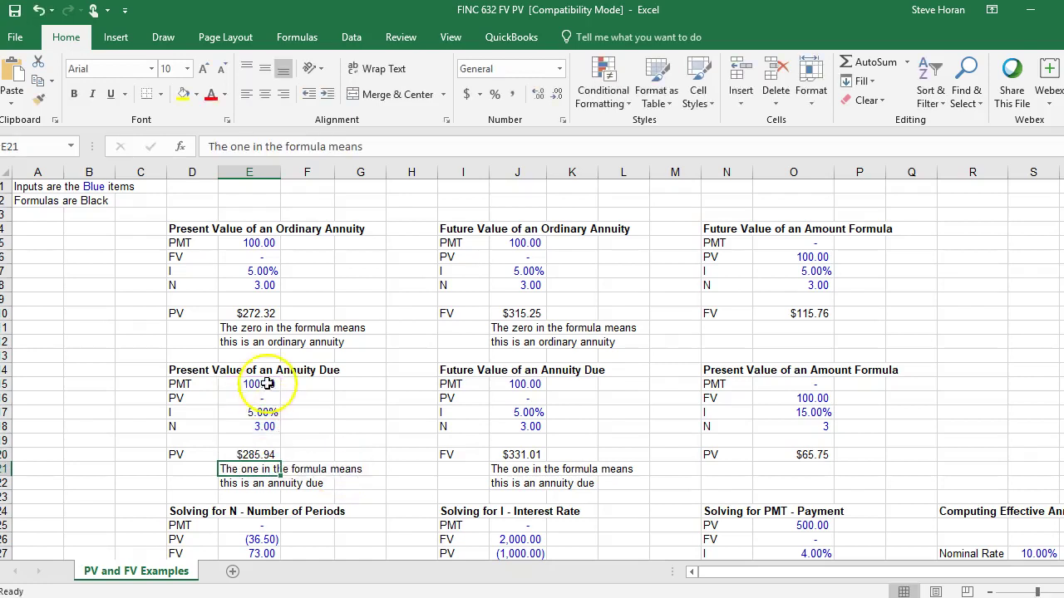
pyautogui.click(254, 313)
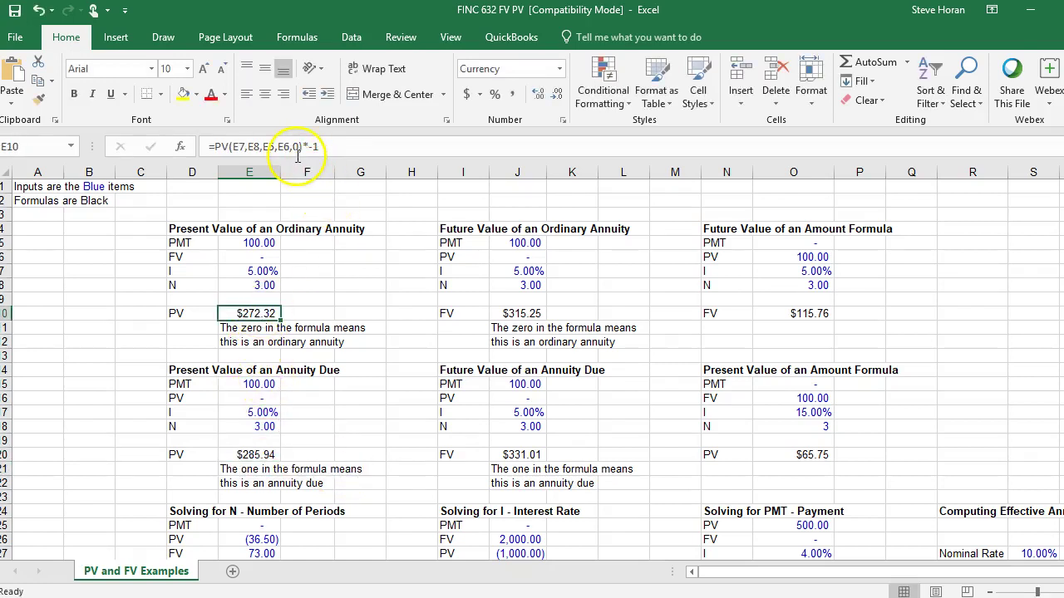
pyautogui.click(253, 456)
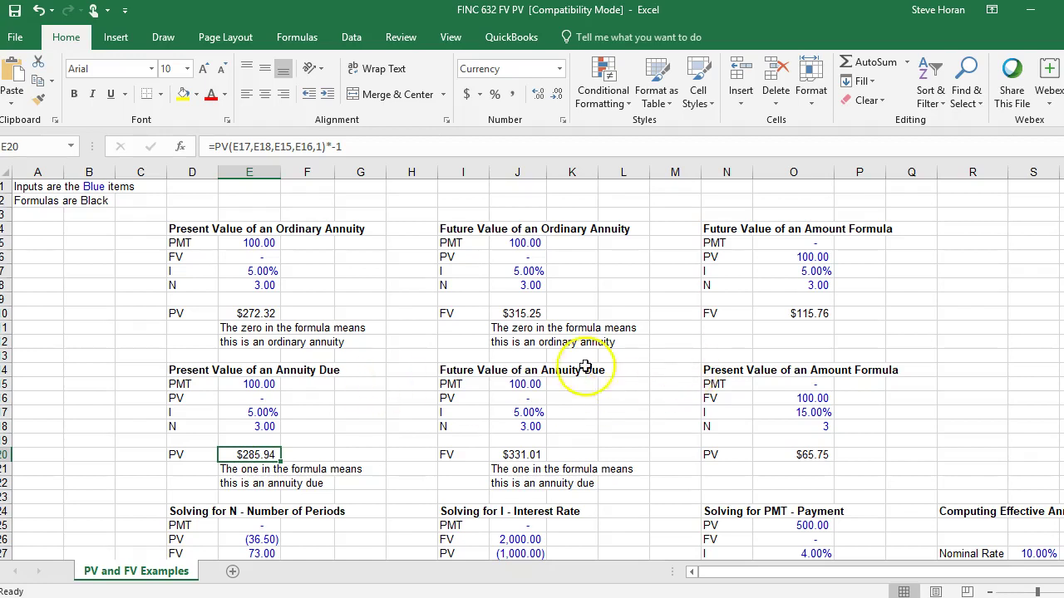
# Check the PV input in J6, the FV input in E6 and the interest rate input in O7.
pyautogui.click(527, 257)
pyautogui.click(258, 257)
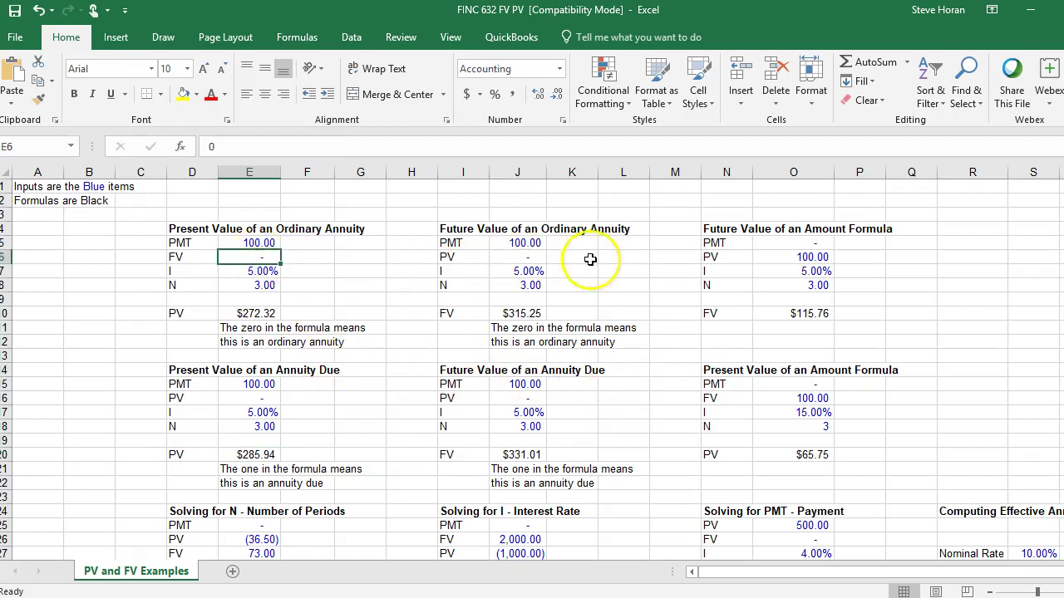
pyautogui.click(823, 271)
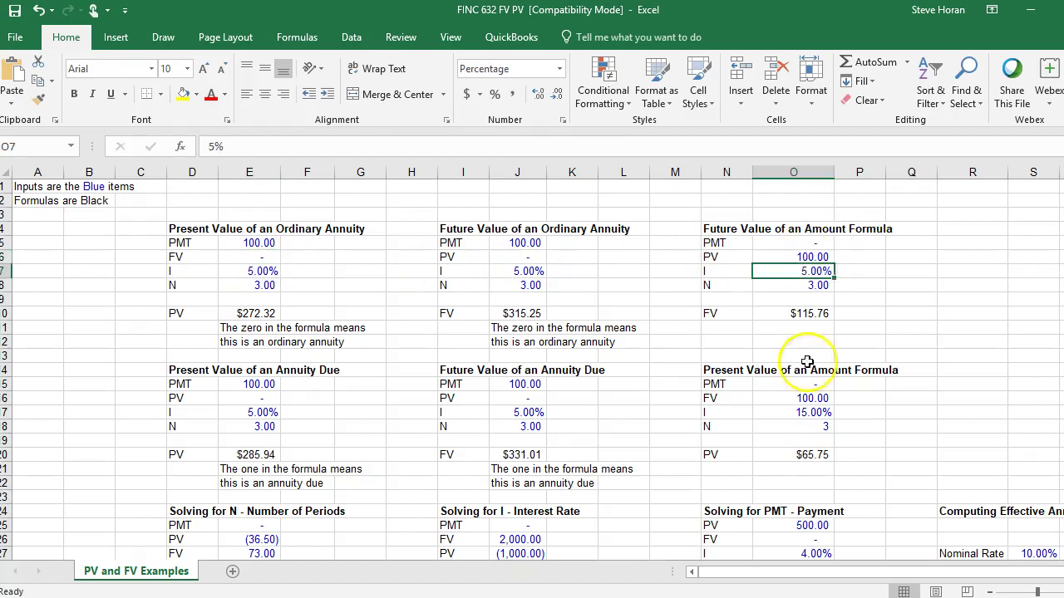
# Inspect the NPER, RATE and PMT formulas in E30, J30 and O30 that solve for periods, interest rate and payment.
pyautogui.click(777, 440)
pyautogui.scroll(-2, 777, 438)
pyautogui.scroll(-1, 777, 441)
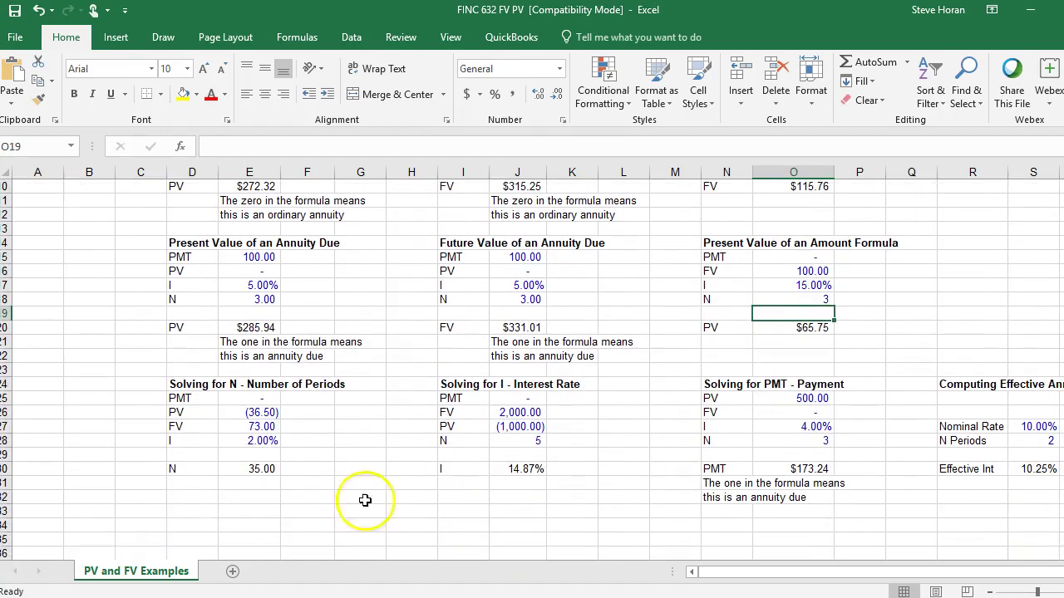
pyautogui.click(261, 467)
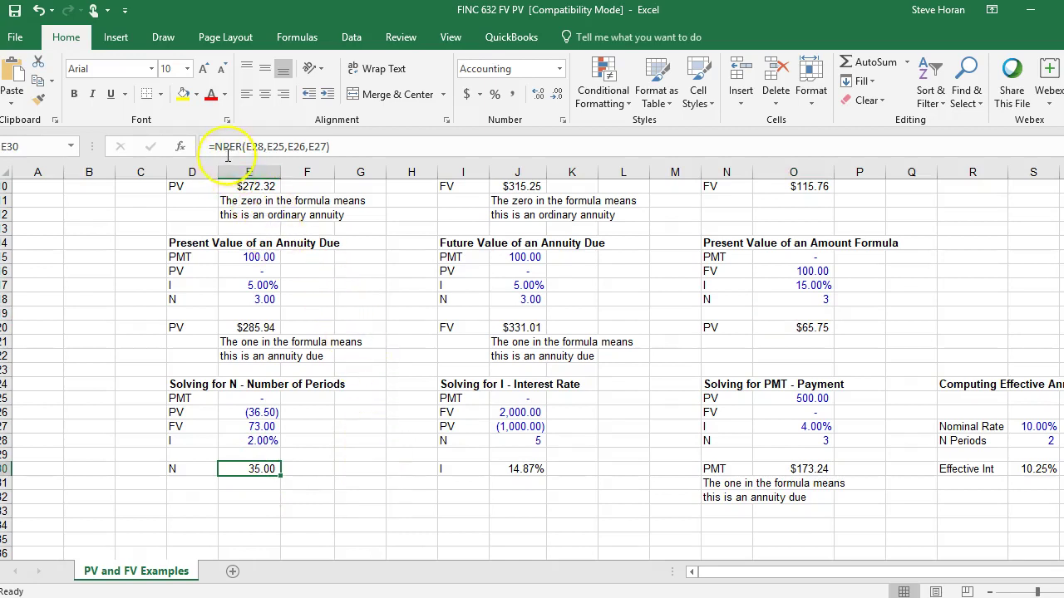
pyautogui.click(510, 466)
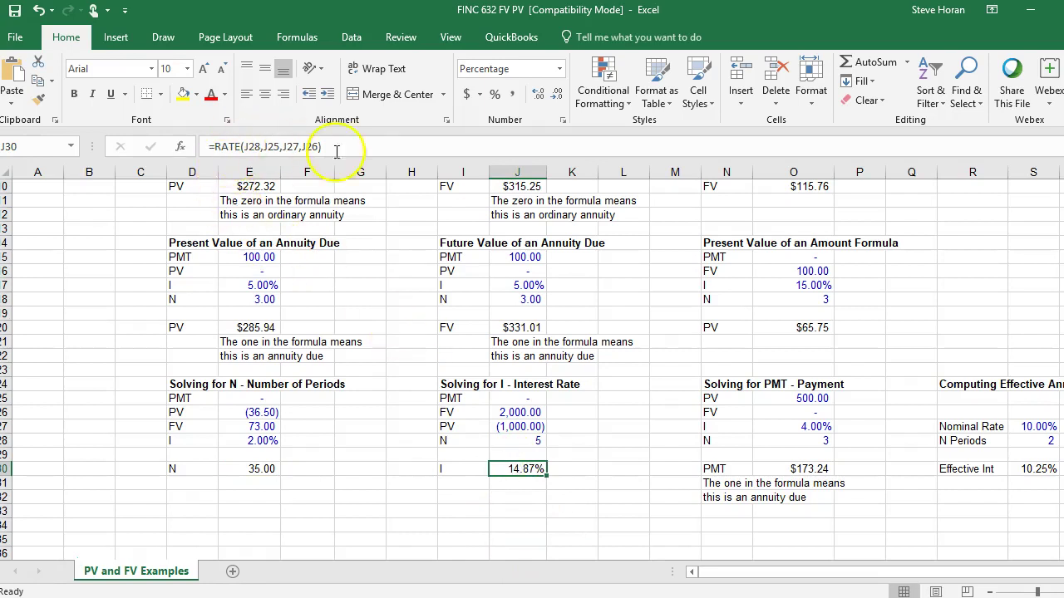
pyautogui.click(808, 469)
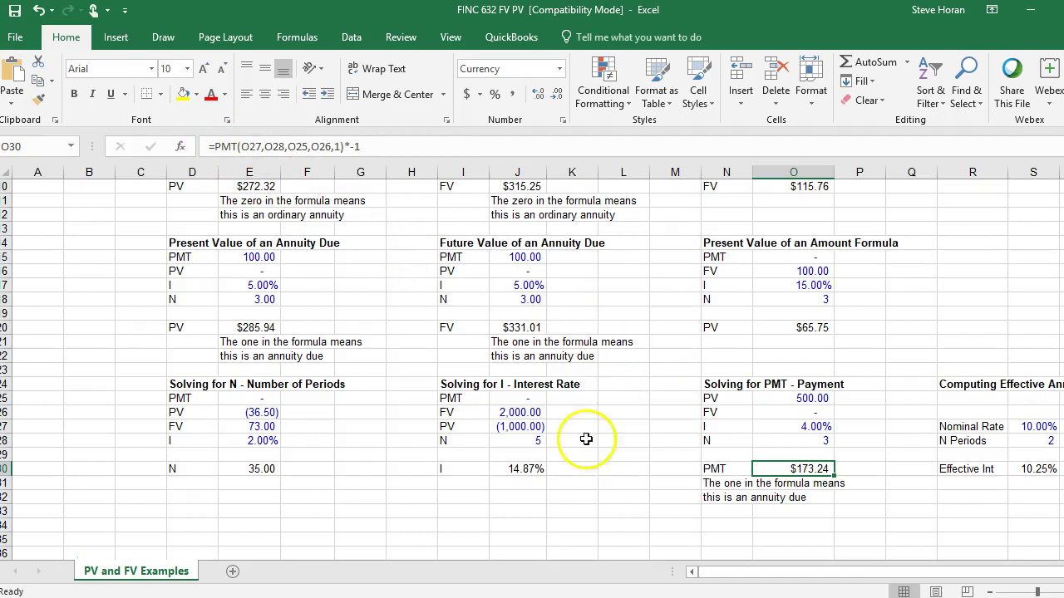
# Try 0 as the number of periods in S28 of the Effective Annual Rate calculation.
pyautogui.scroll(3, 603, 444)
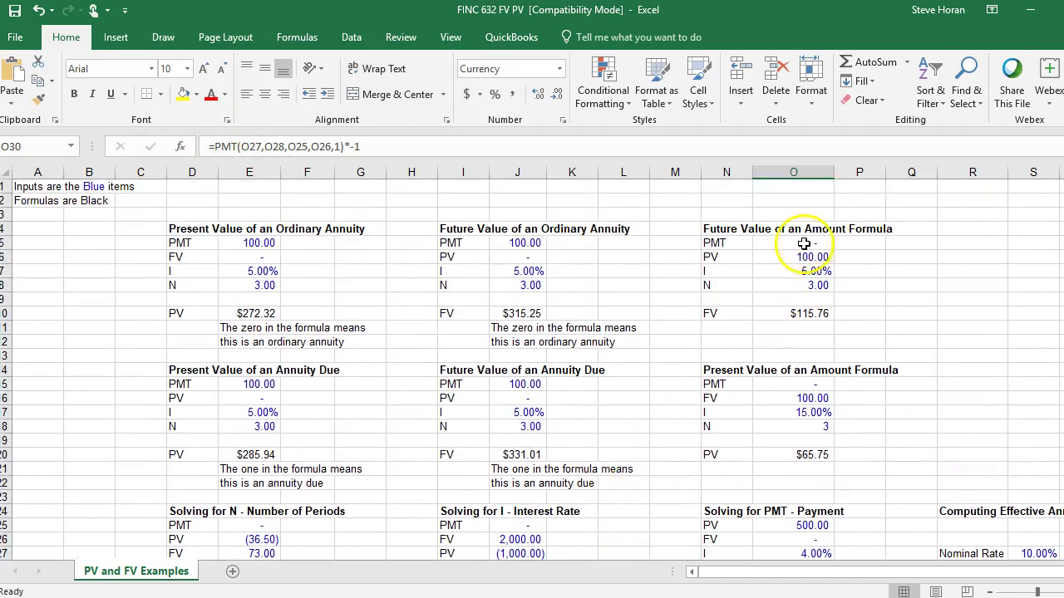
pyautogui.scroll(-2, 810, 275)
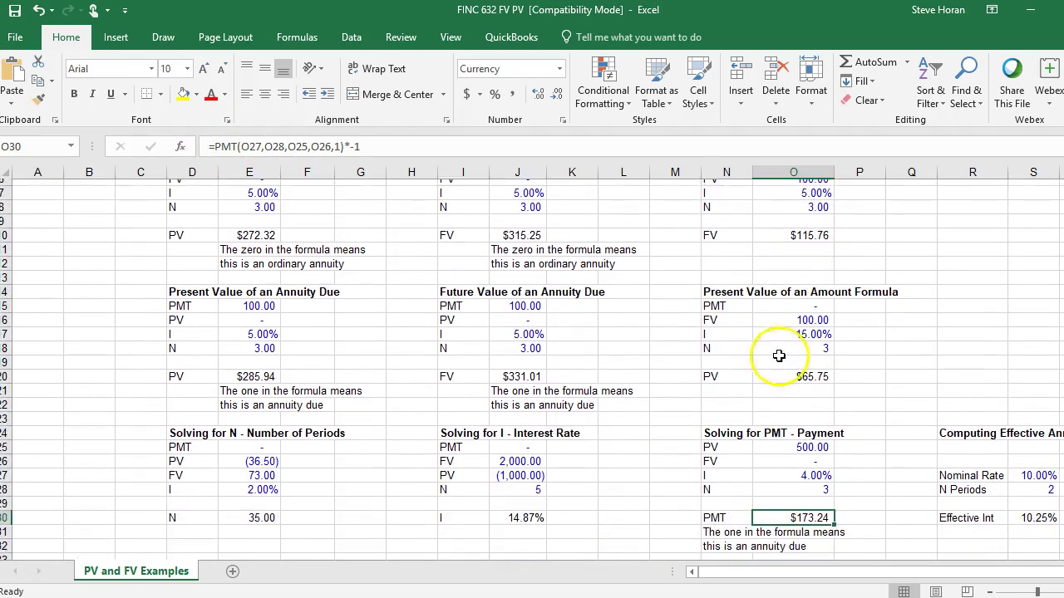
pyautogui.scroll(-1, 777, 364)
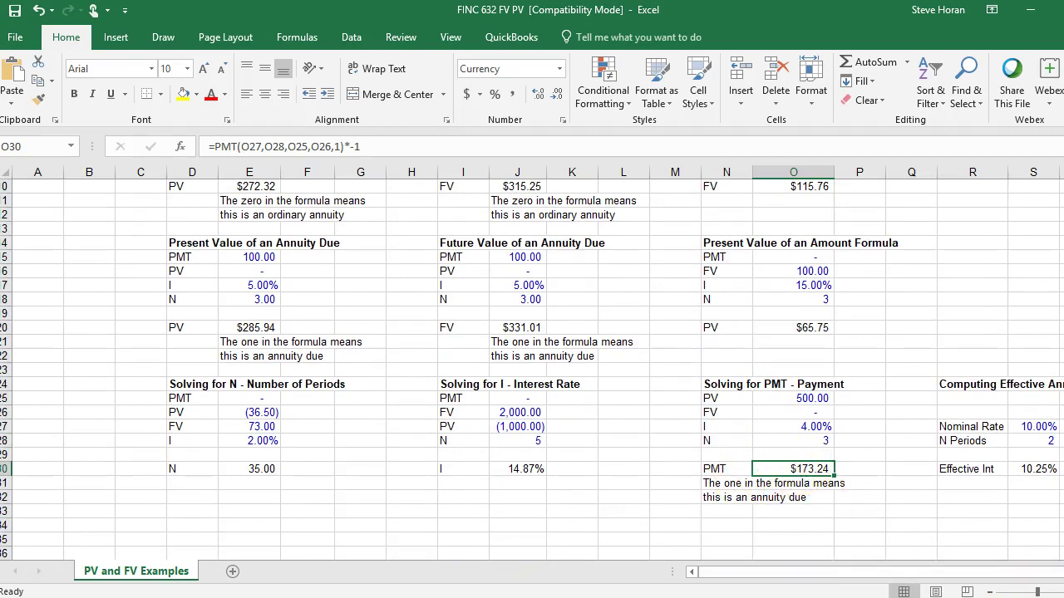
pyautogui.hscroll(5, 890, 497)
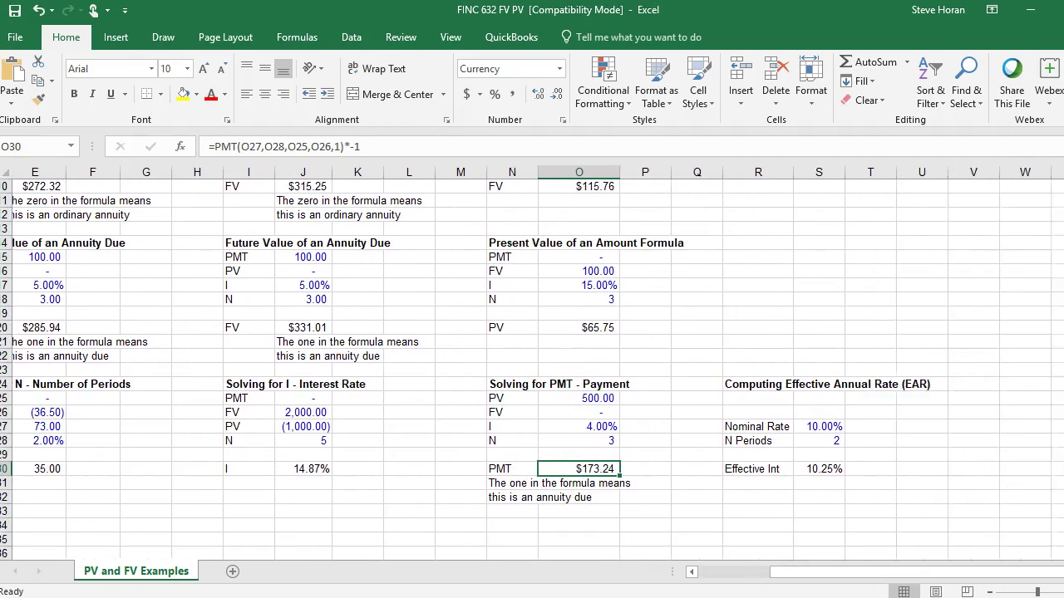
pyautogui.click(786, 440)
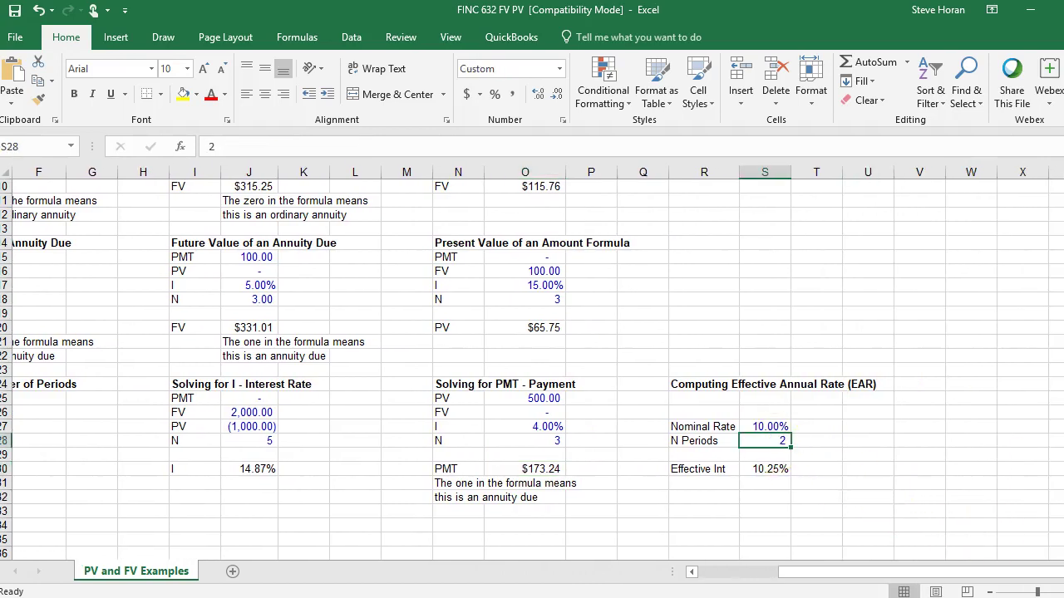
pyautogui.write('0')
pyautogui.press('Return')
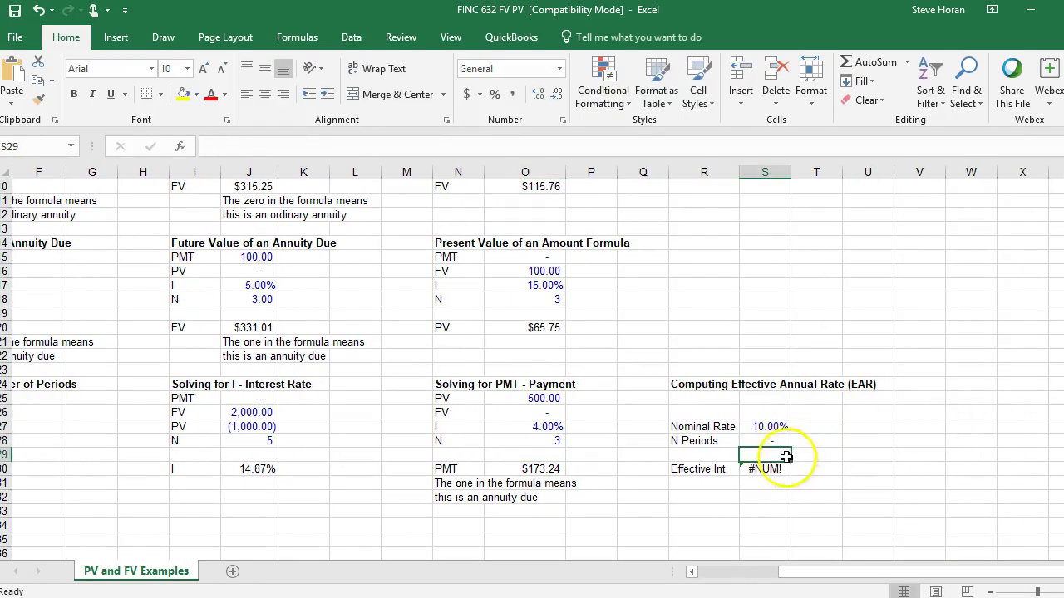
# Set the Effective Annual Rate calculation's number of periods in S28 to 1 and its nominal rate in S27 to 4%.
pyautogui.click(770, 439)
pyautogui.write('1')
pyautogui.press('Return')
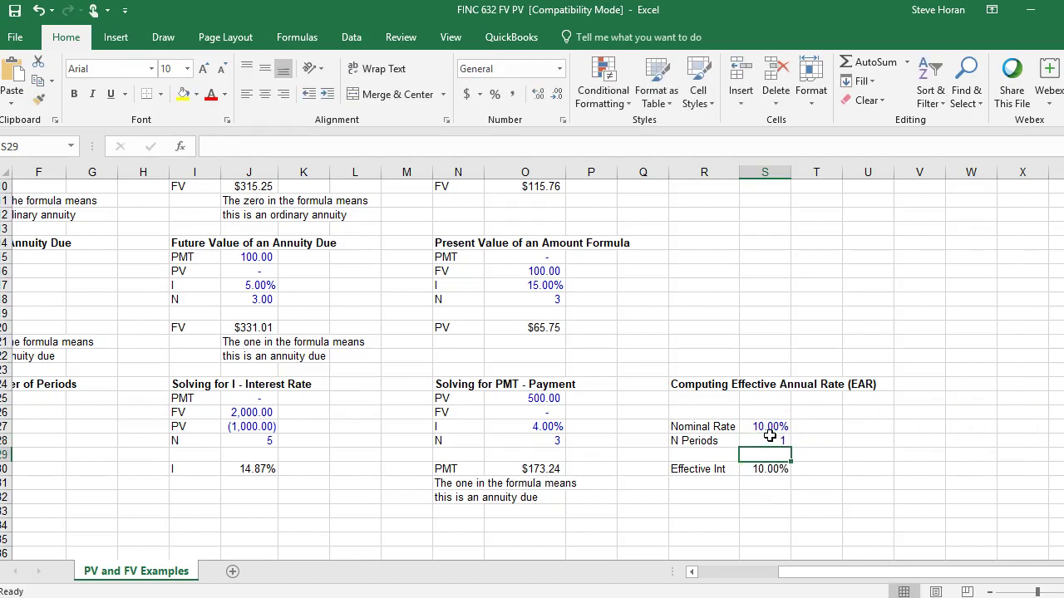
pyautogui.click(770, 426)
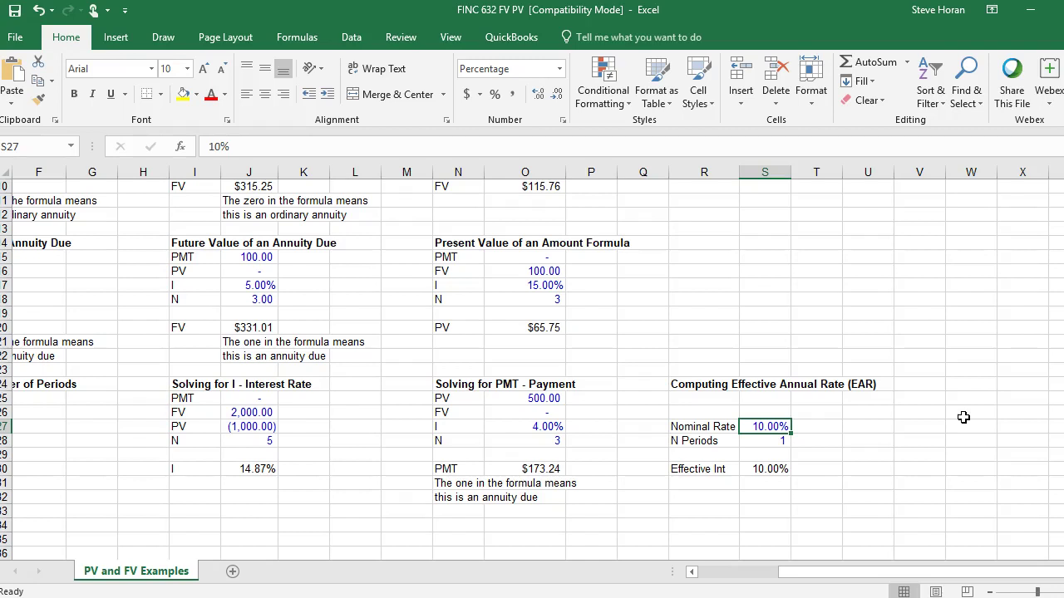
pyautogui.write('4')
pyautogui.press('Return')
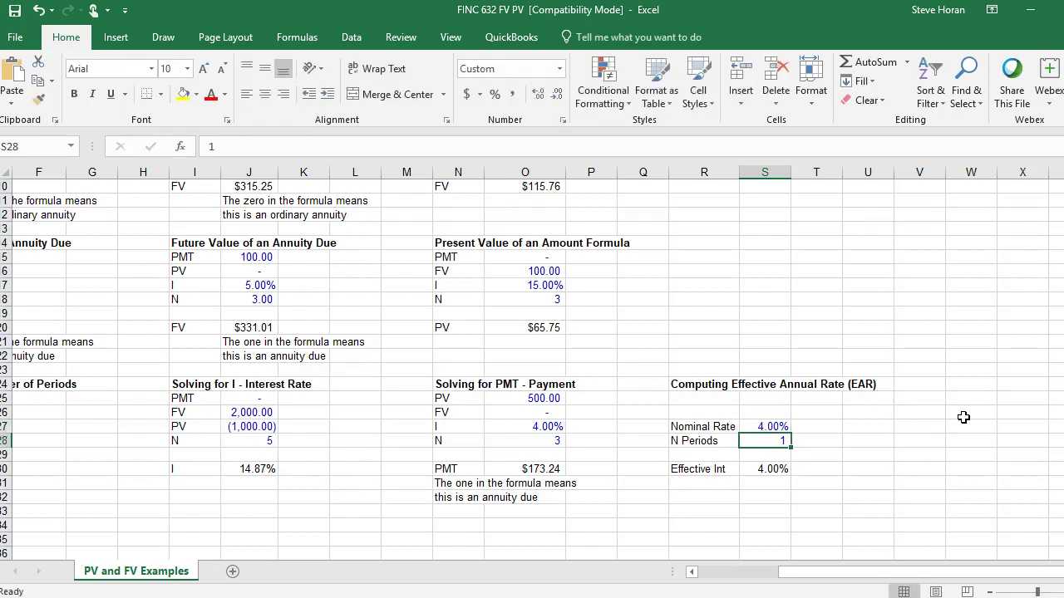
# Review the nominal rate input in S27 of the Effective Annual Rate calculation.
pyautogui.click(864, 428)
pyautogui.click(779, 428)
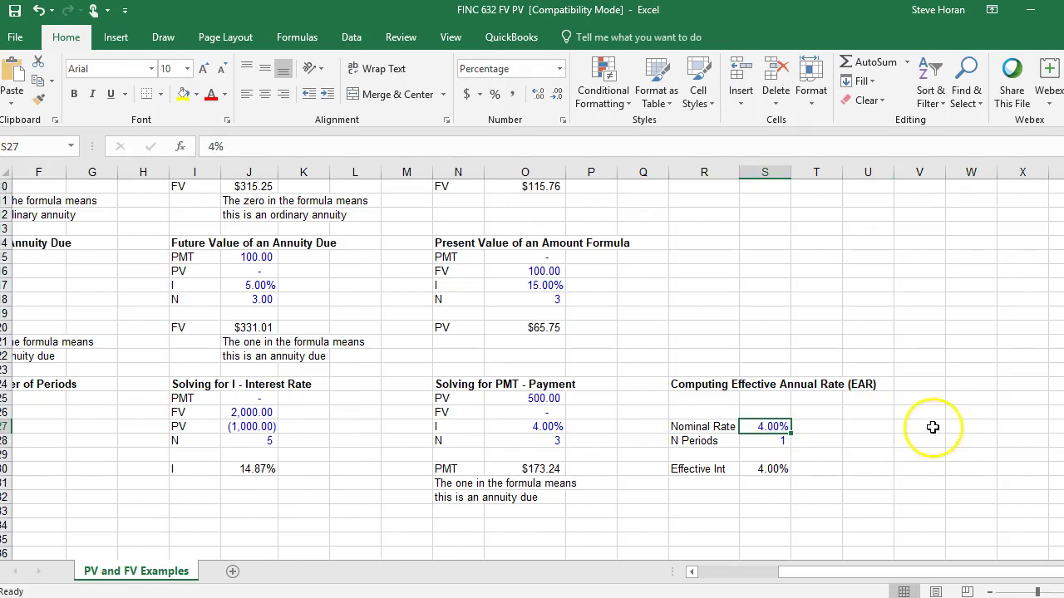
pyautogui.click(814, 427)
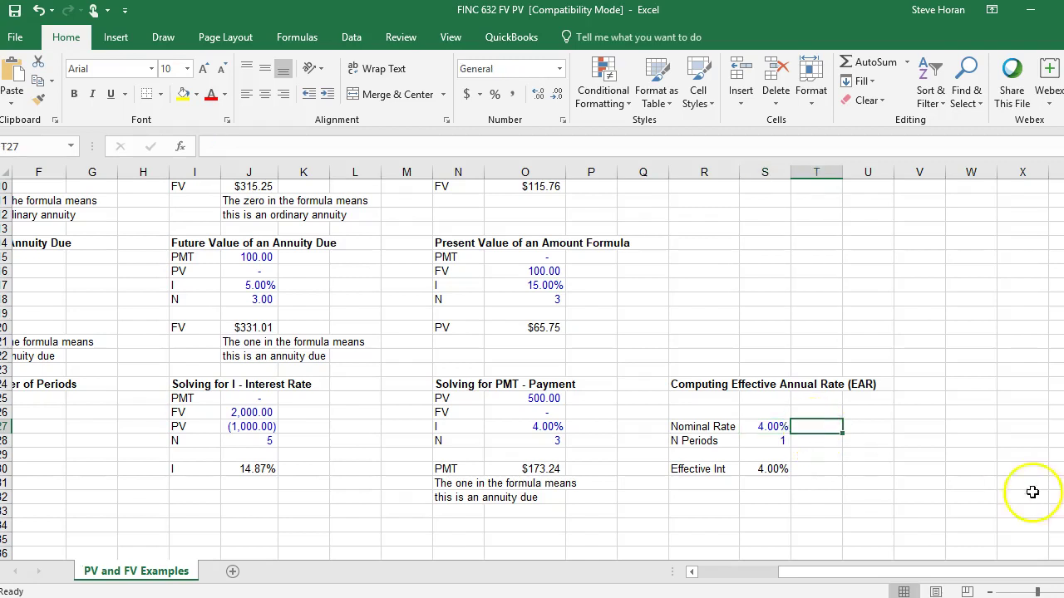
pyautogui.click(915, 461)
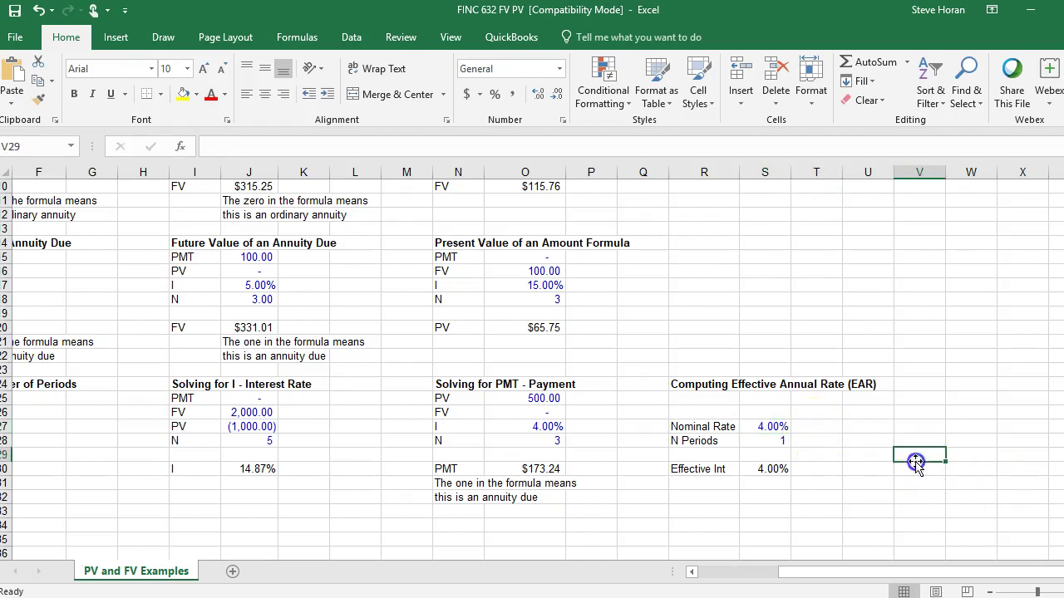
pyautogui.click(812, 427)
pyautogui.click(773, 429)
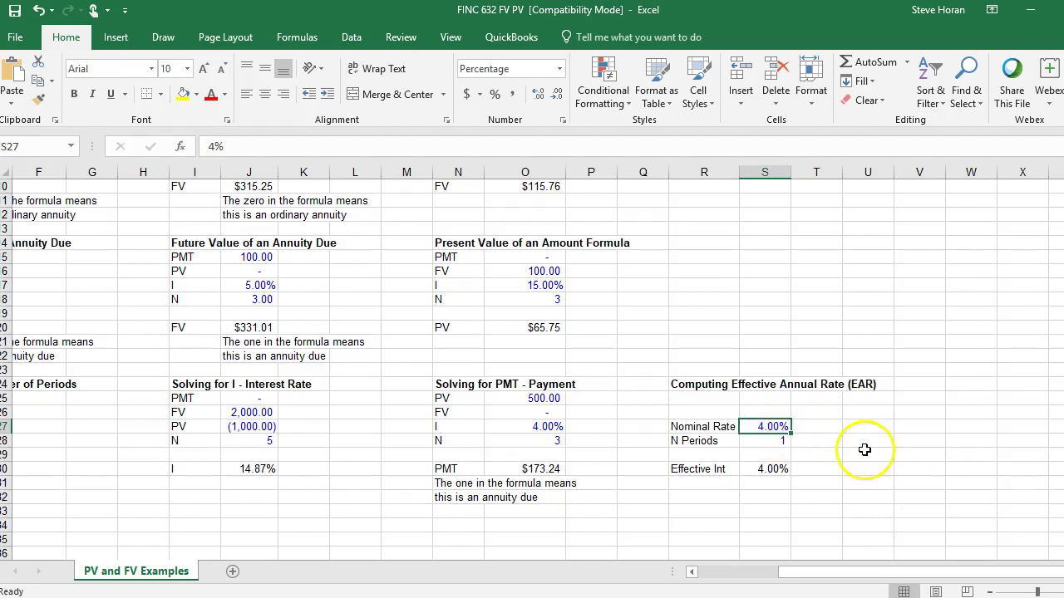
# Set the number of periods in S28 to 12 for monthly compounding.
pyautogui.click(750, 442)
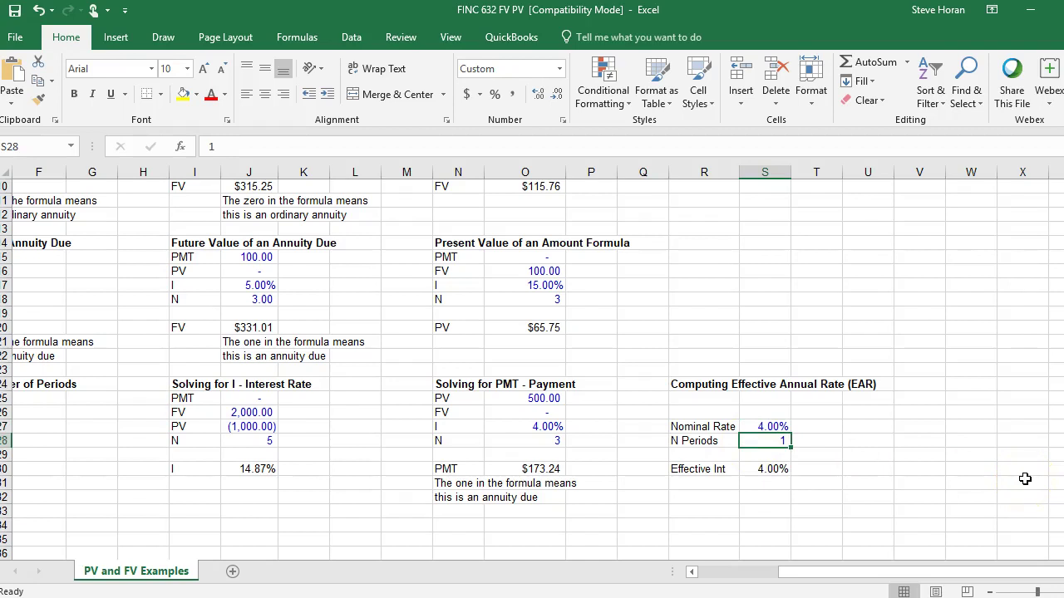
pyautogui.write('12')
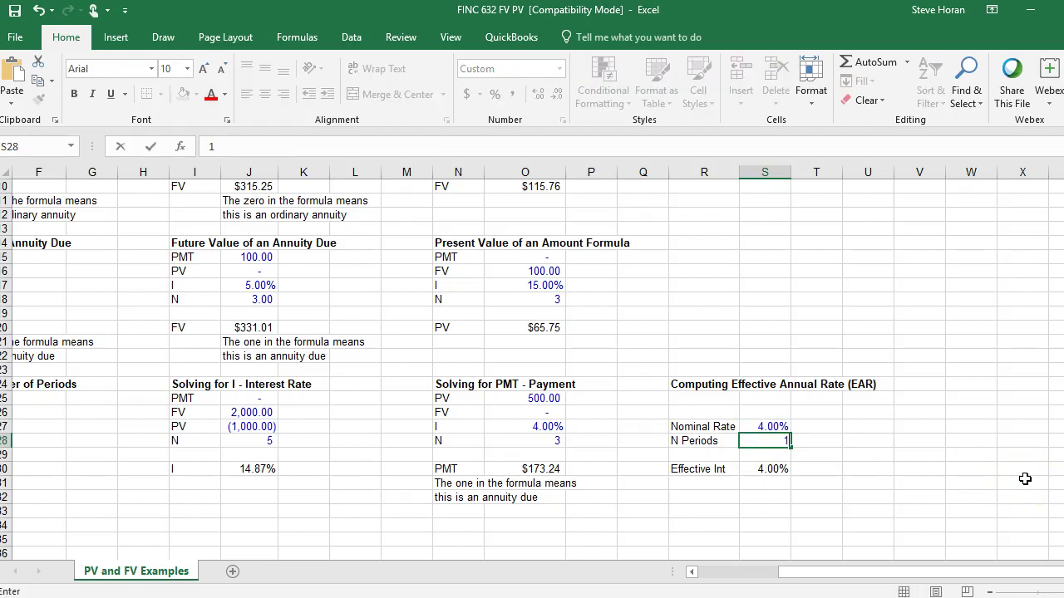
pyautogui.press('Return')
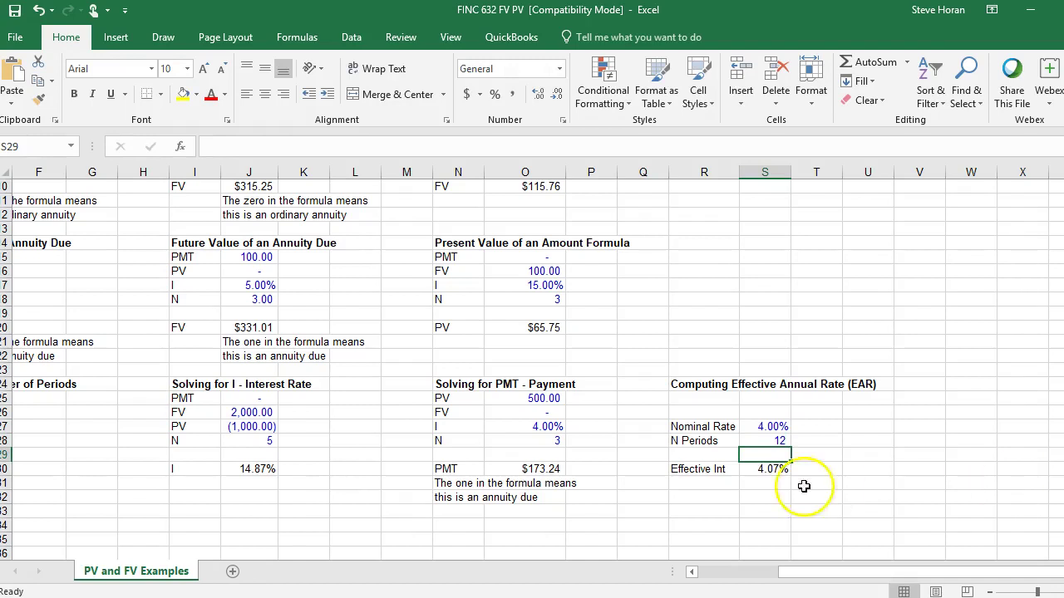
# Inspect the EFFECT formula in S30 and compare its result with the nominal rate in S27 and the periods in S28.
pyautogui.click(773, 470)
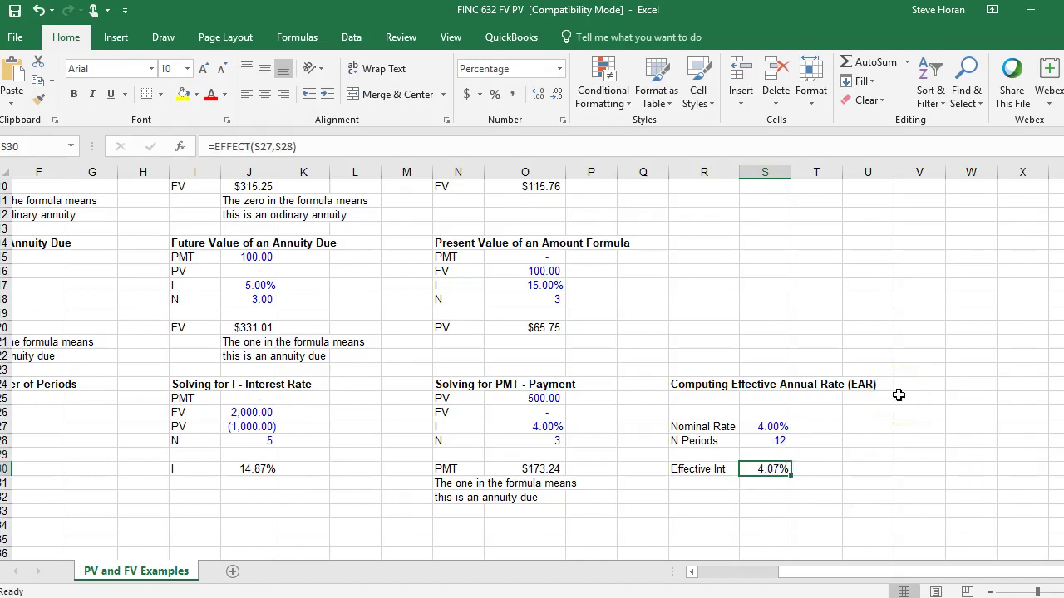
pyautogui.click(753, 429)
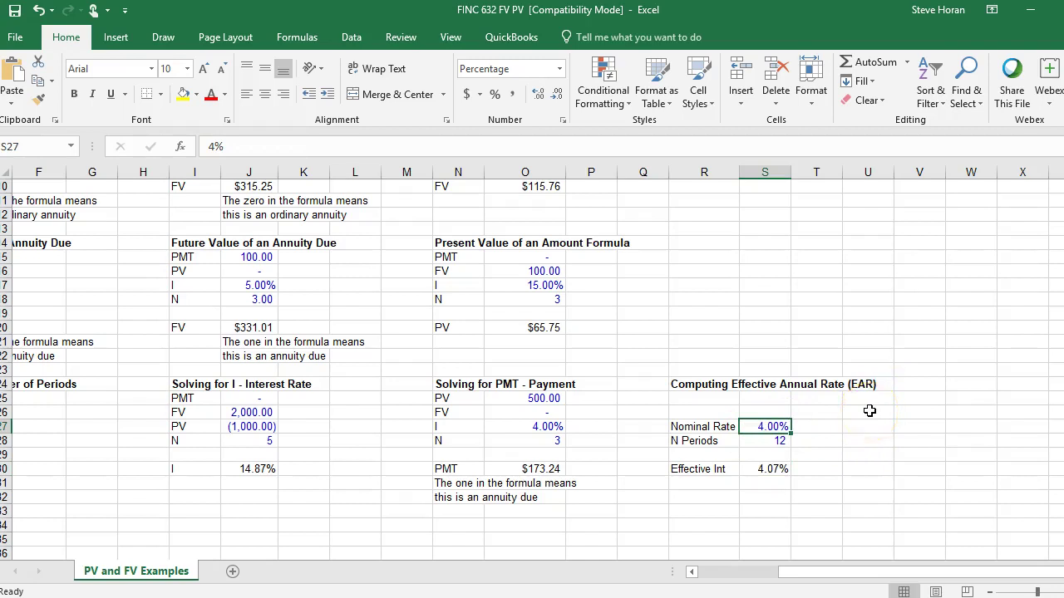
pyautogui.click(766, 469)
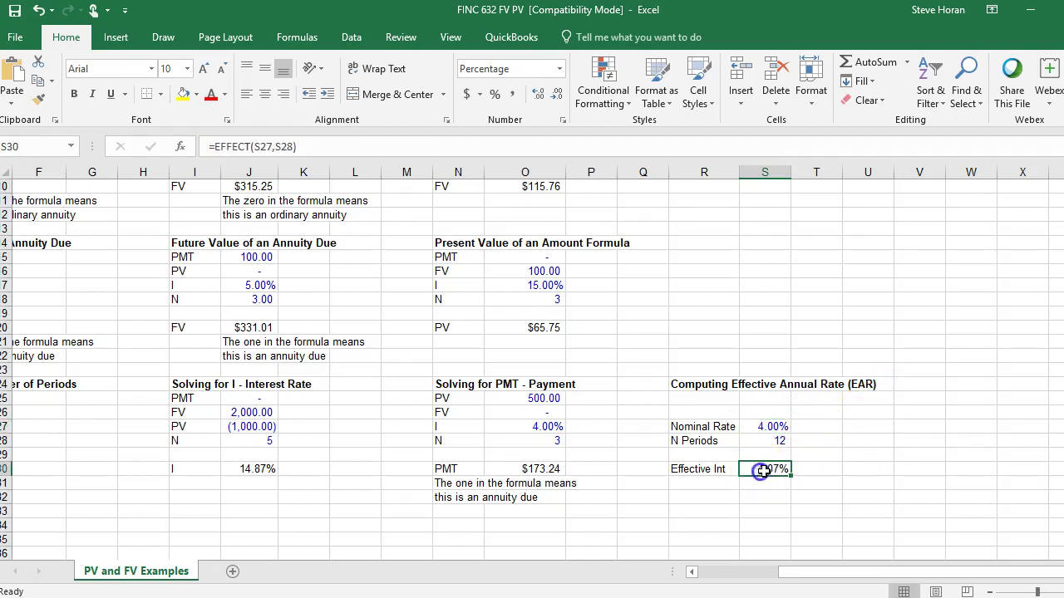
pyautogui.click(848, 427)
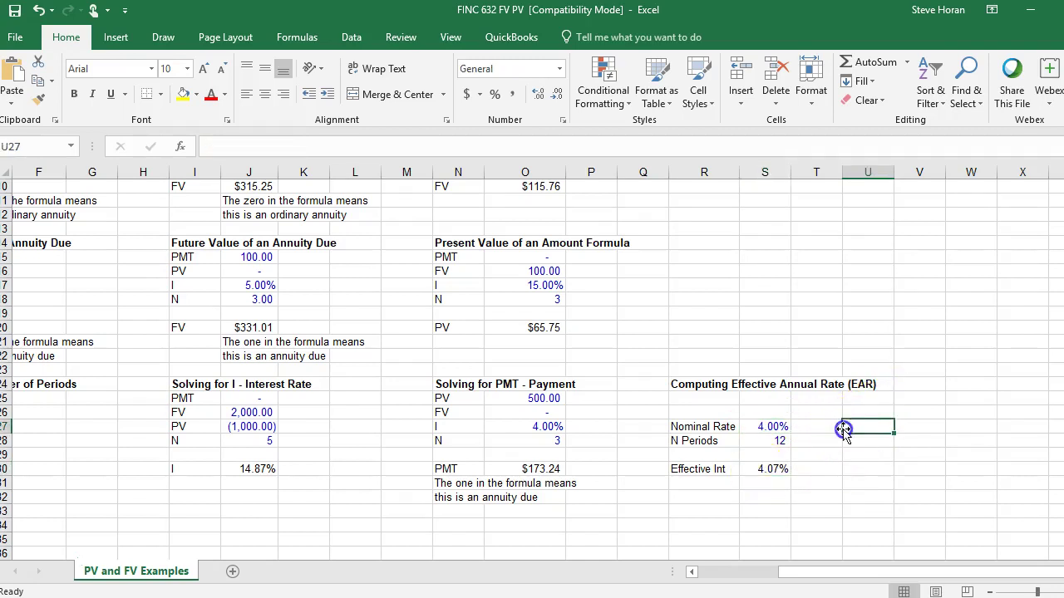
pyautogui.click(756, 426)
pyautogui.click(753, 470)
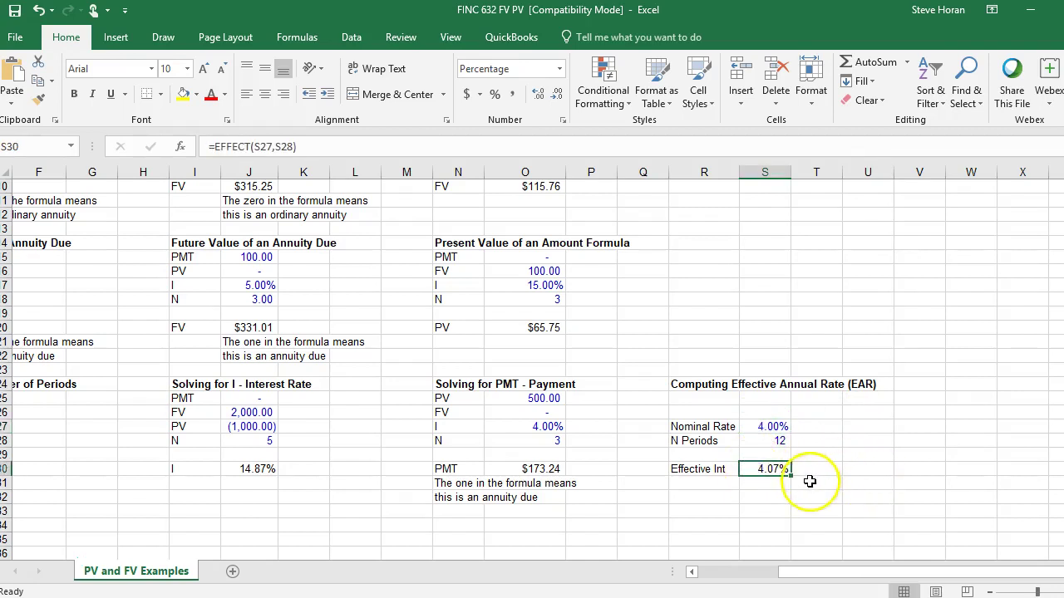
pyautogui.click(758, 426)
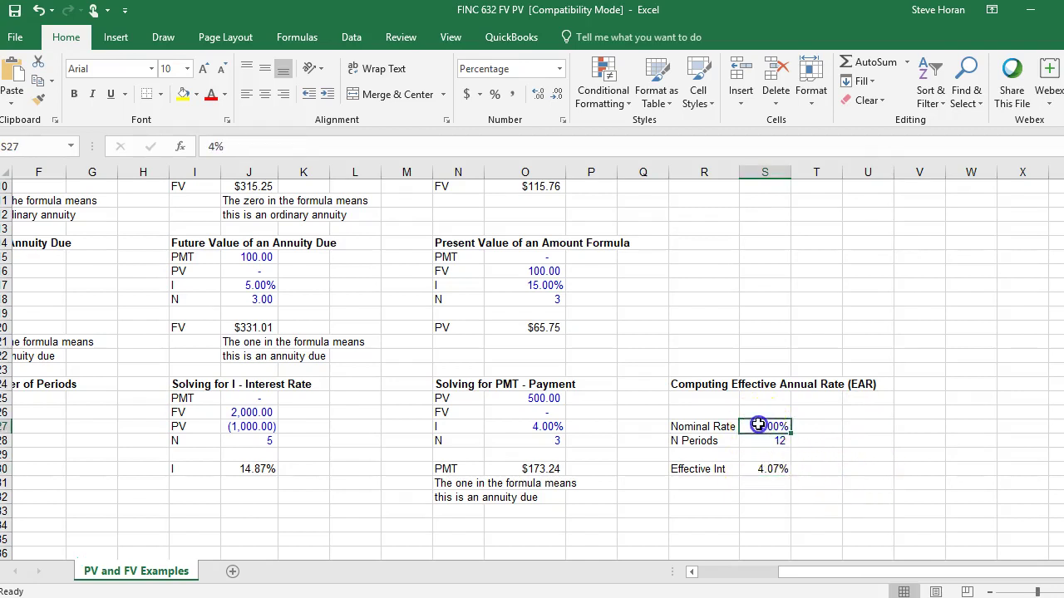
pyautogui.click(855, 413)
pyautogui.click(771, 426)
pyautogui.click(772, 469)
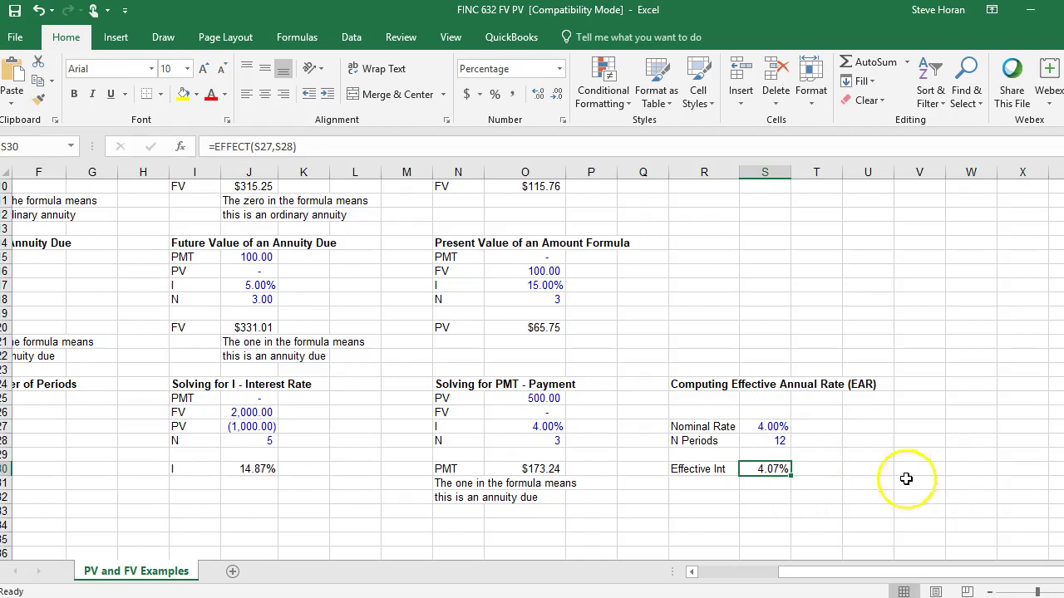
pyautogui.click(759, 442)
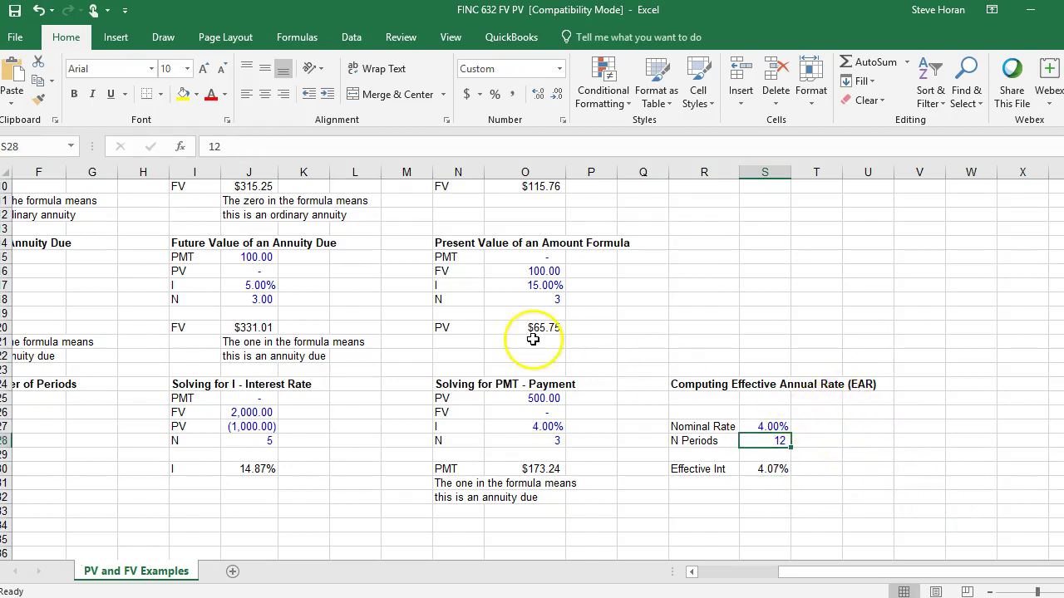
# Return to the Future Value of an Amount block and check its PMT input in O5 and PV input in O6.
pyautogui.scroll(3, 532, 351)
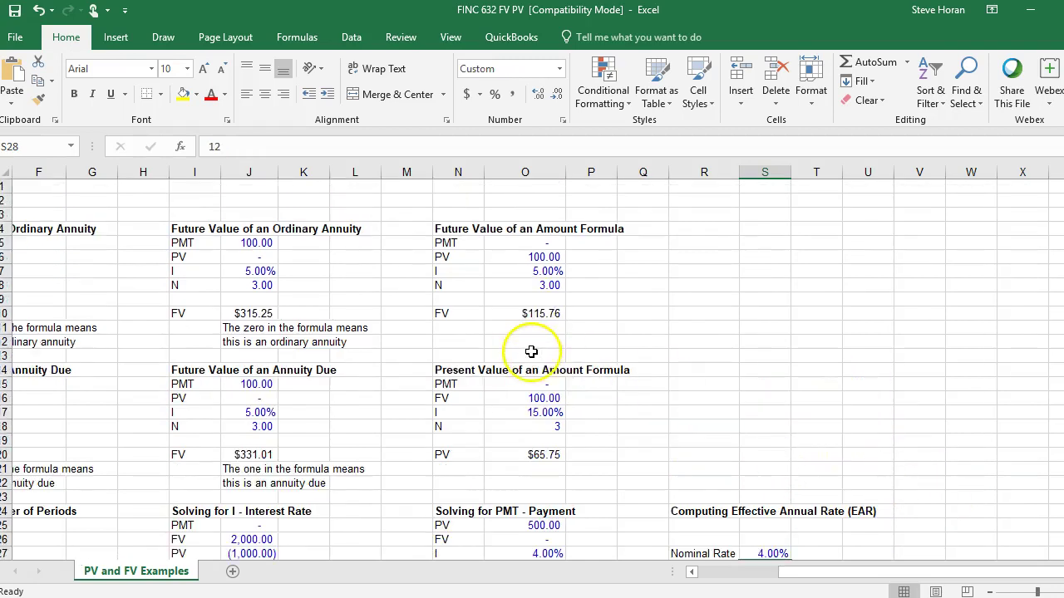
pyautogui.click(720, 572)
pyautogui.click(864, 385)
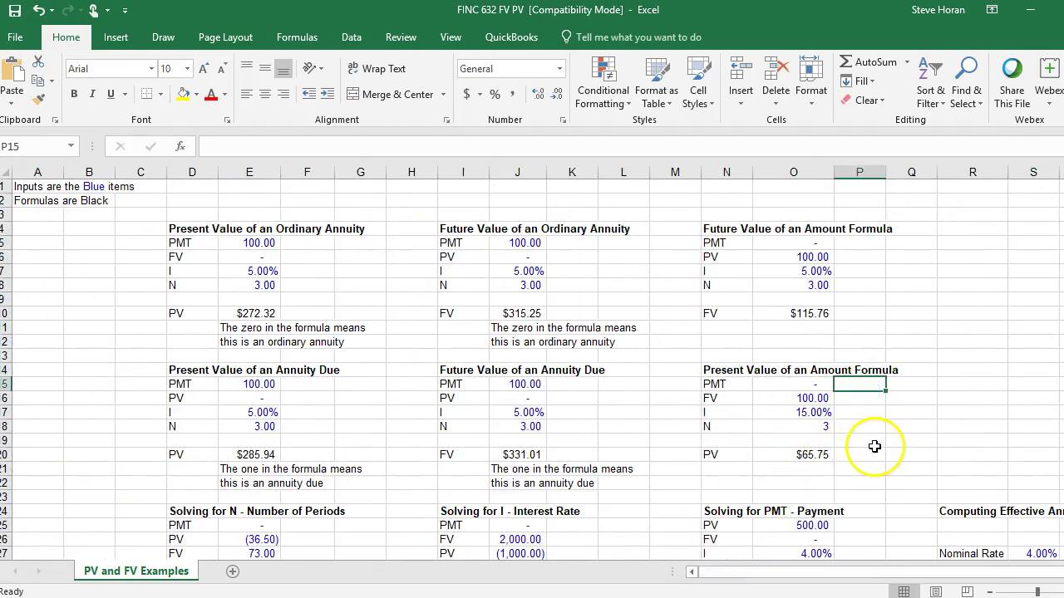
pyautogui.click(865, 282)
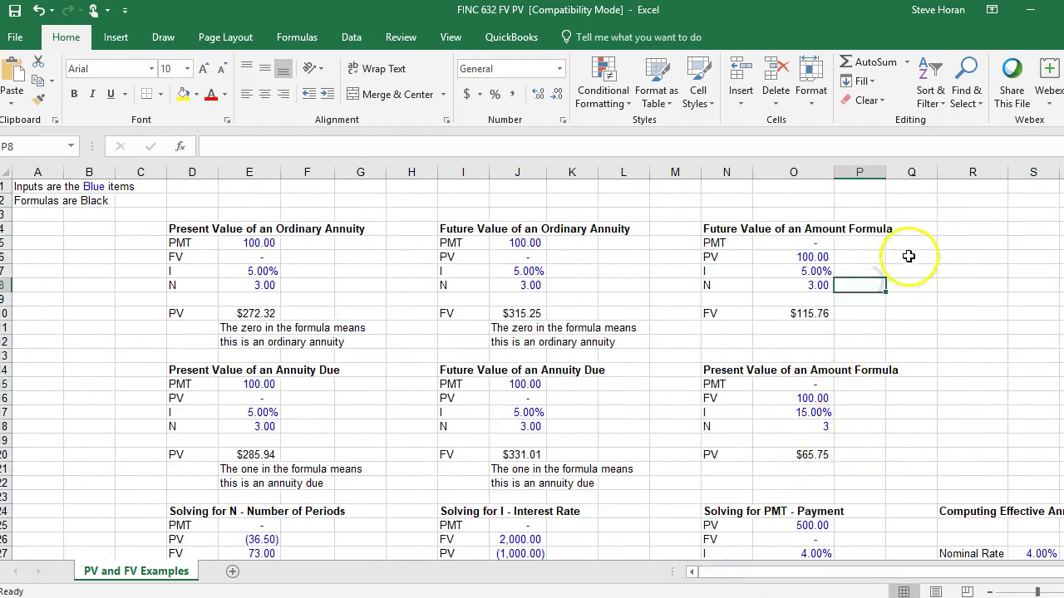
pyautogui.click(803, 243)
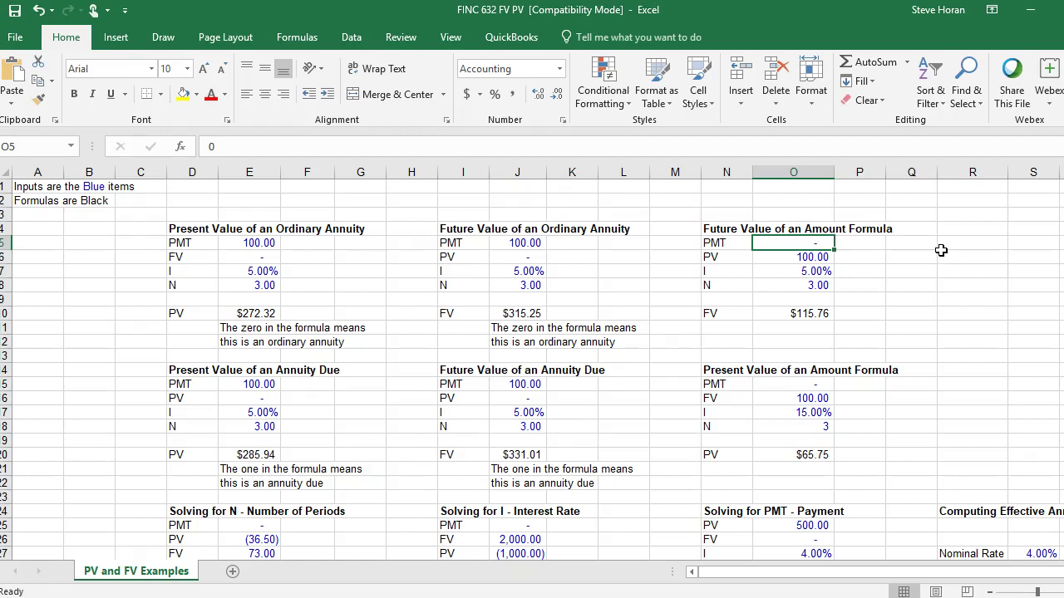
pyautogui.press('Down')
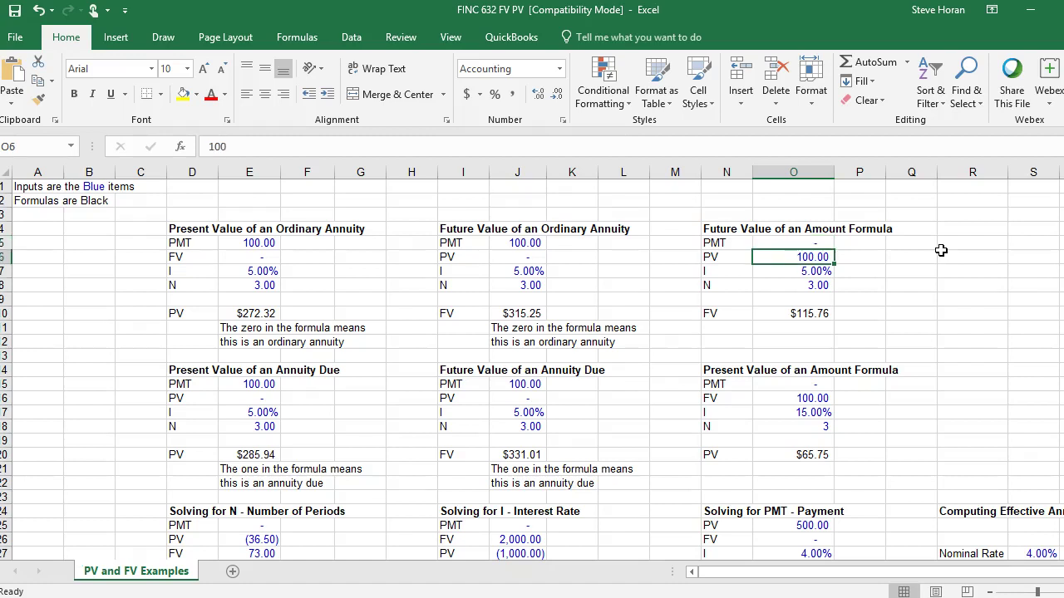
# In the Future Value of an Amount block, set PV to 20,000, the interest rate to 8% and N to 25.
pyautogui.write('20000')
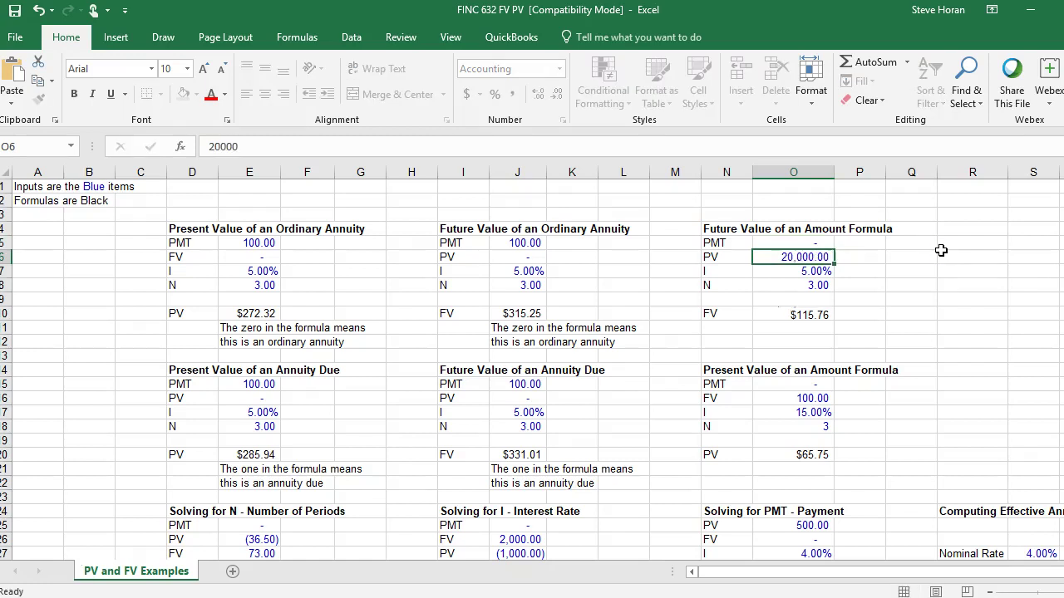
pyautogui.press('Return')
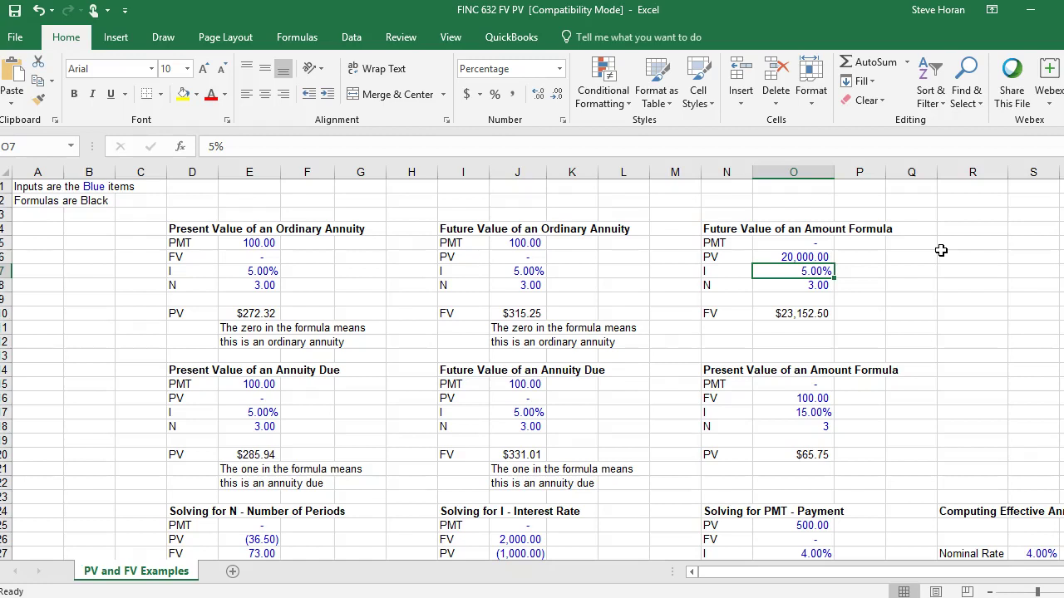
pyautogui.write('8%')
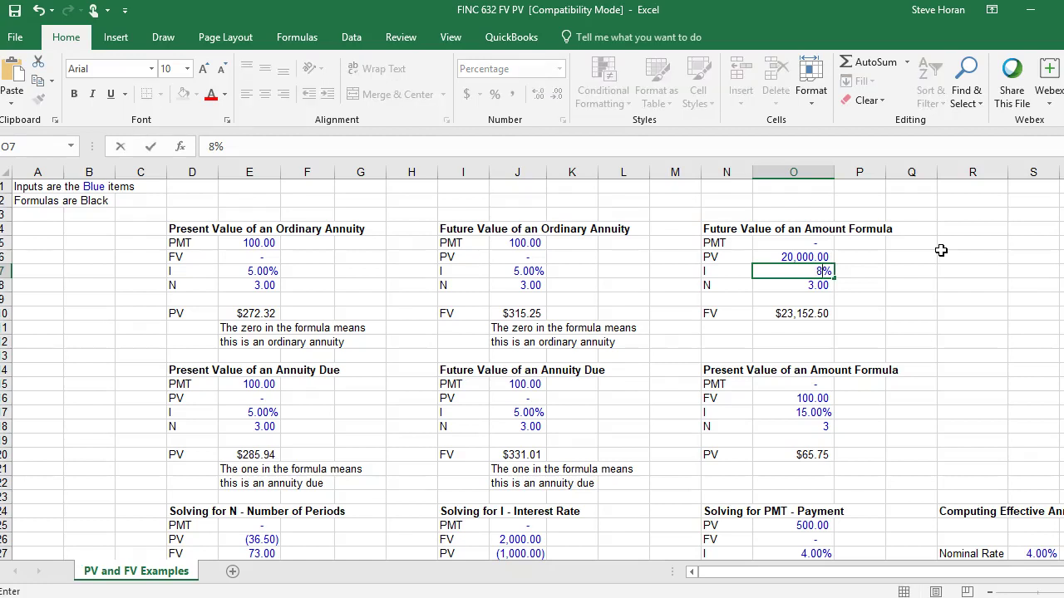
pyautogui.press('Return')
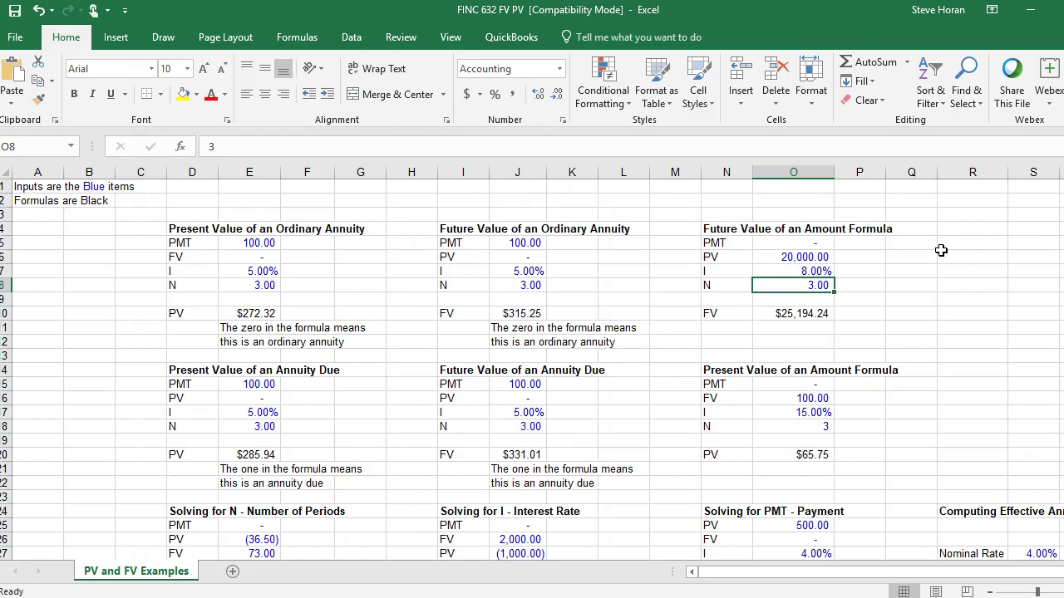
pyautogui.write('25')
pyautogui.press('Return')
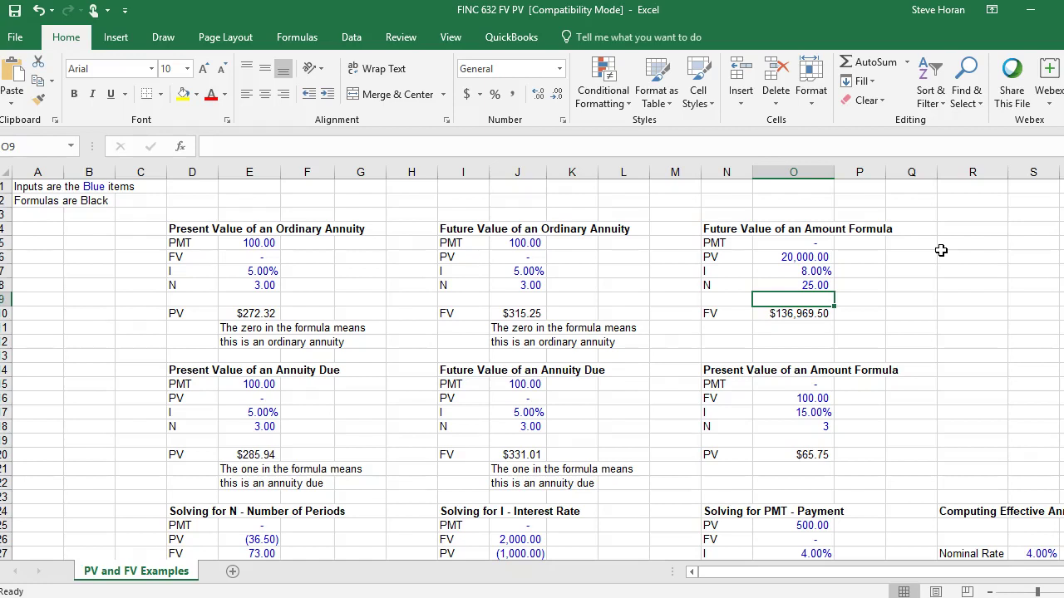
pyautogui.press('Down')
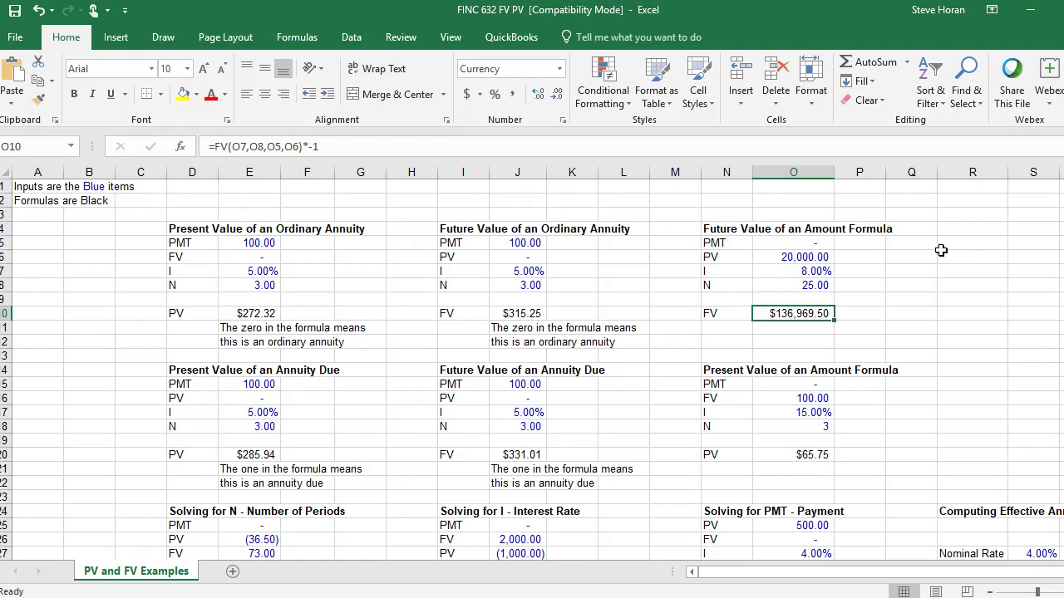
# In the Future Value of an Ordinary Annuity block, set PV in J6 to 20,000 and PMT in J5 to the formula +J6*.03.
pyautogui.click(496, 256)
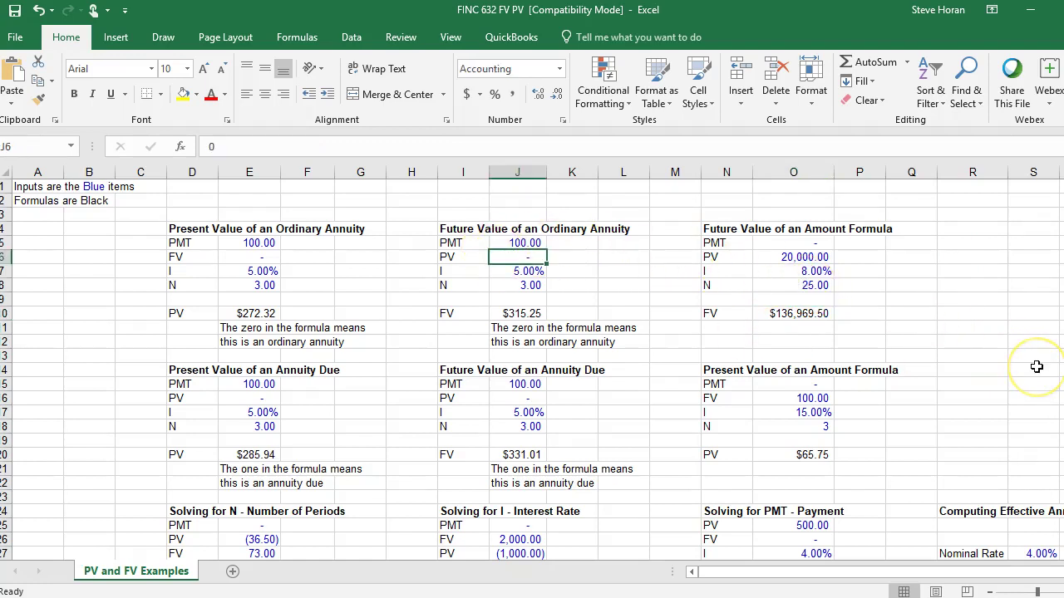
pyautogui.write('20000')
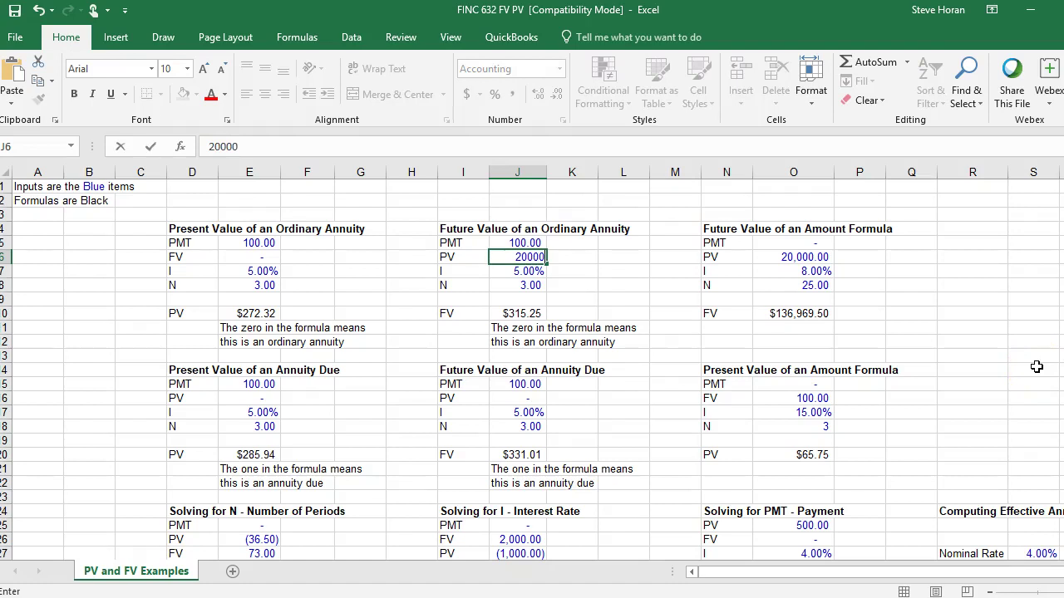
pyautogui.press('Return')
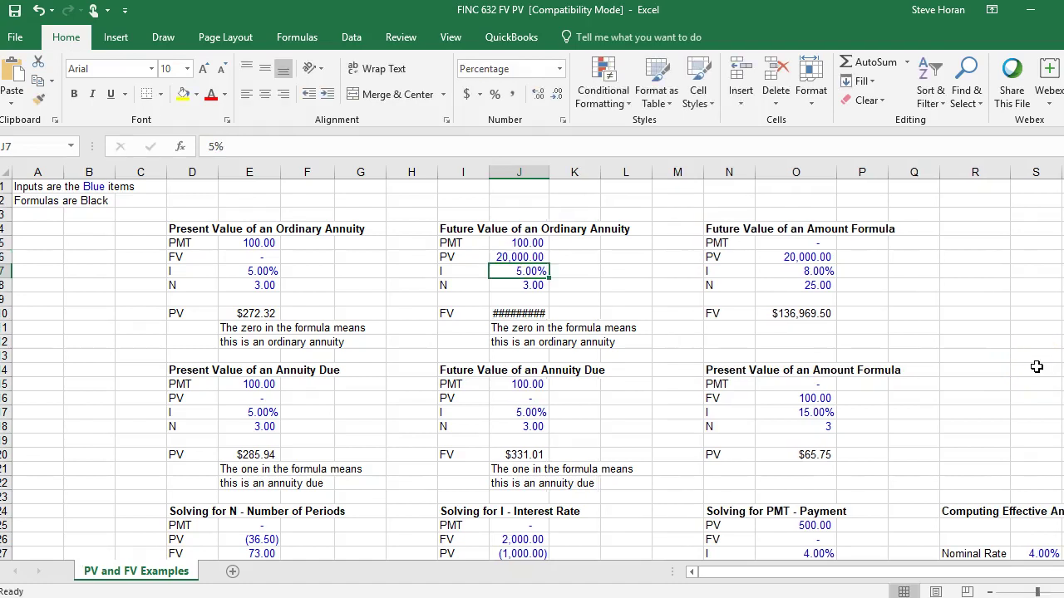
pyautogui.press('Up')
pyautogui.press('Up')
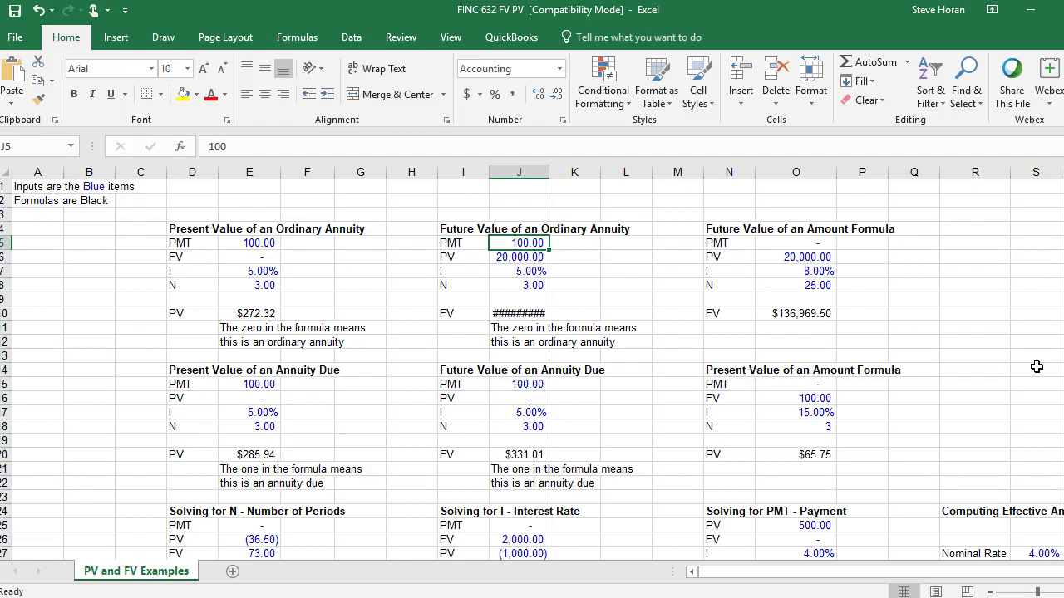
pyautogui.write('+')
pyautogui.press('Down')
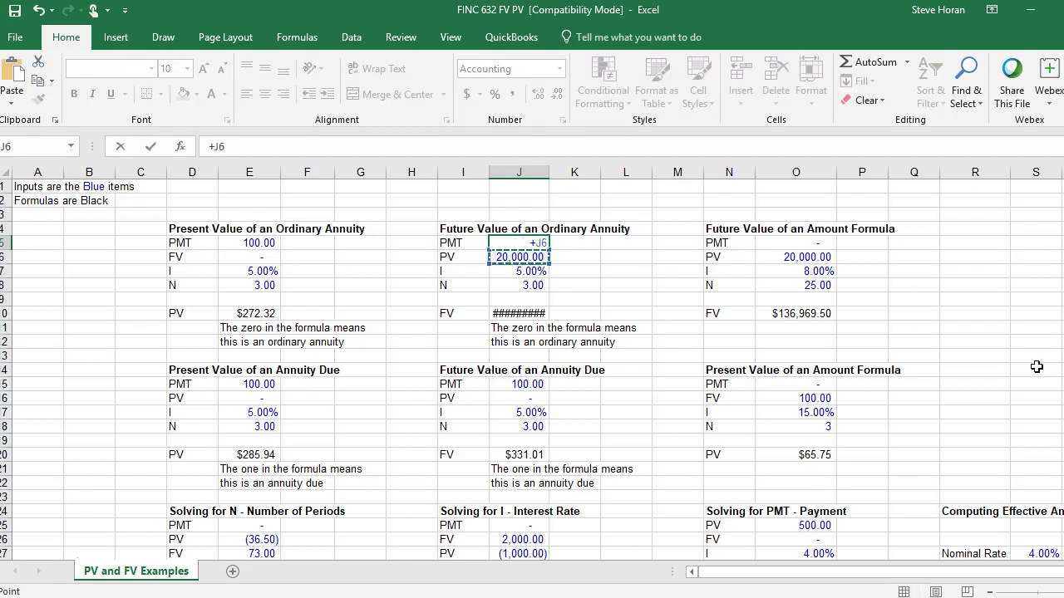
pyautogui.write('*.03')
pyautogui.press('Return')
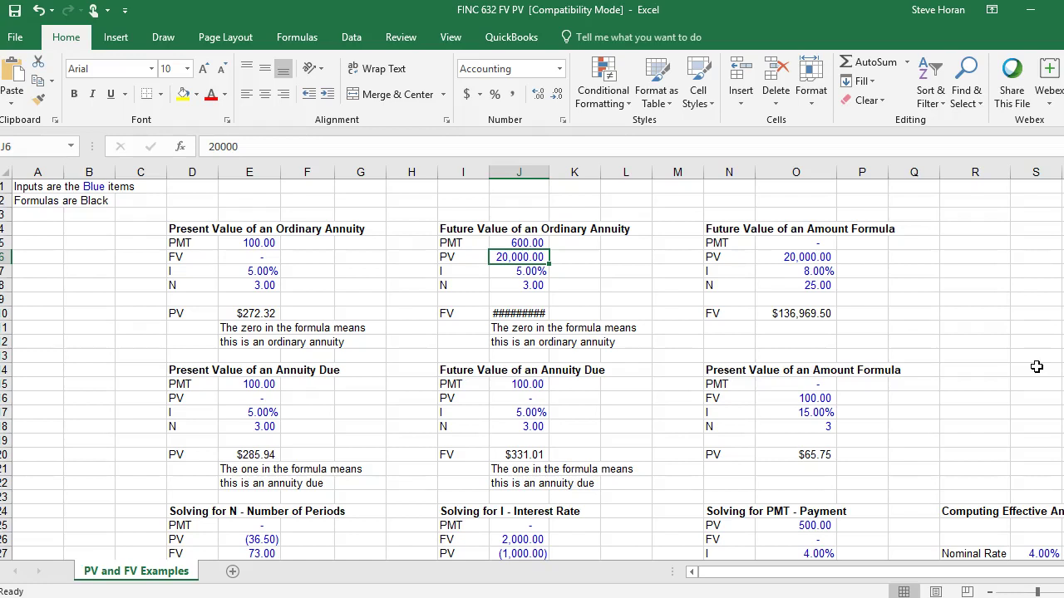
# Set the ordinary annuity's future value inputs to a 4% interest rate in J7 and 25 periods in J8.
pyautogui.press('Down')
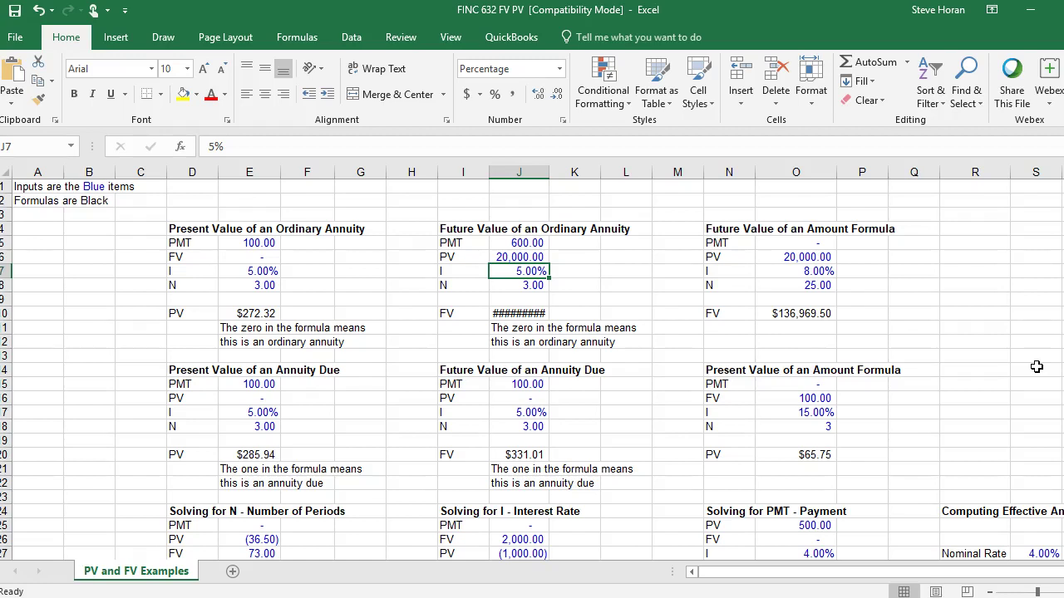
pyautogui.write('4')
pyautogui.press('Return')
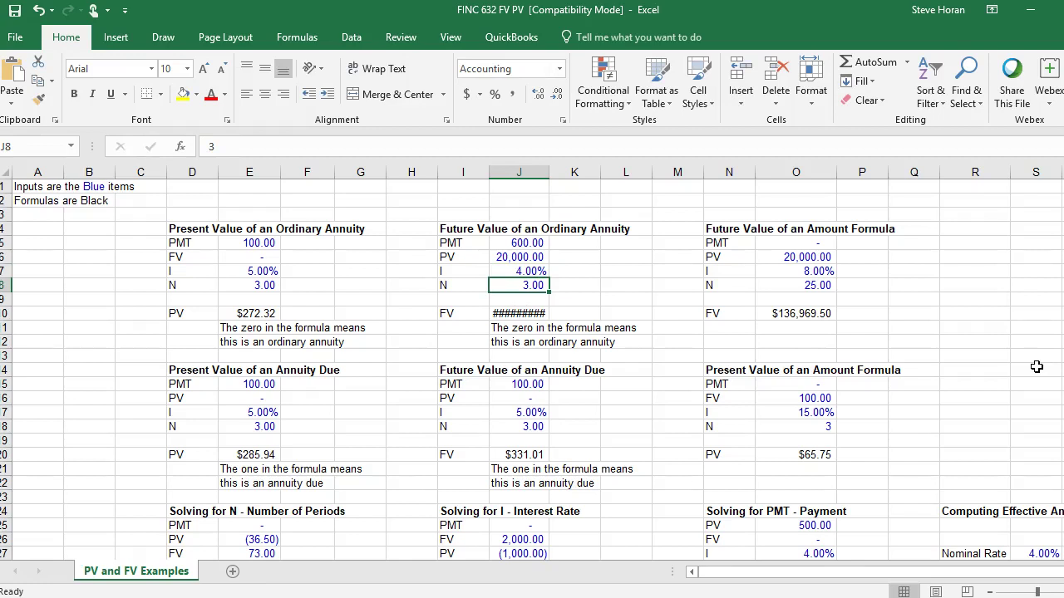
pyautogui.write('25')
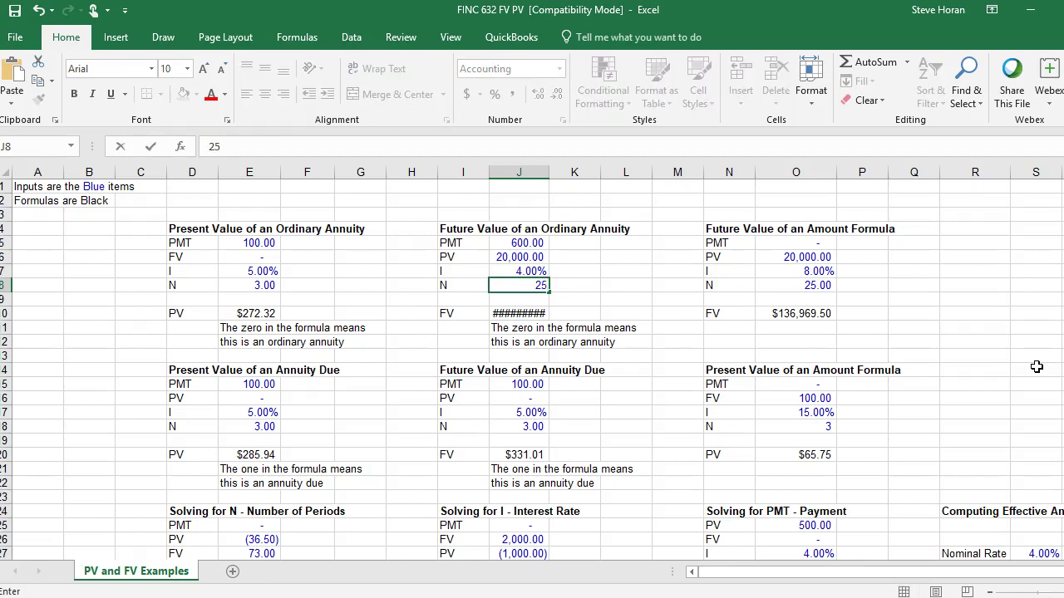
pyautogui.press('Return')
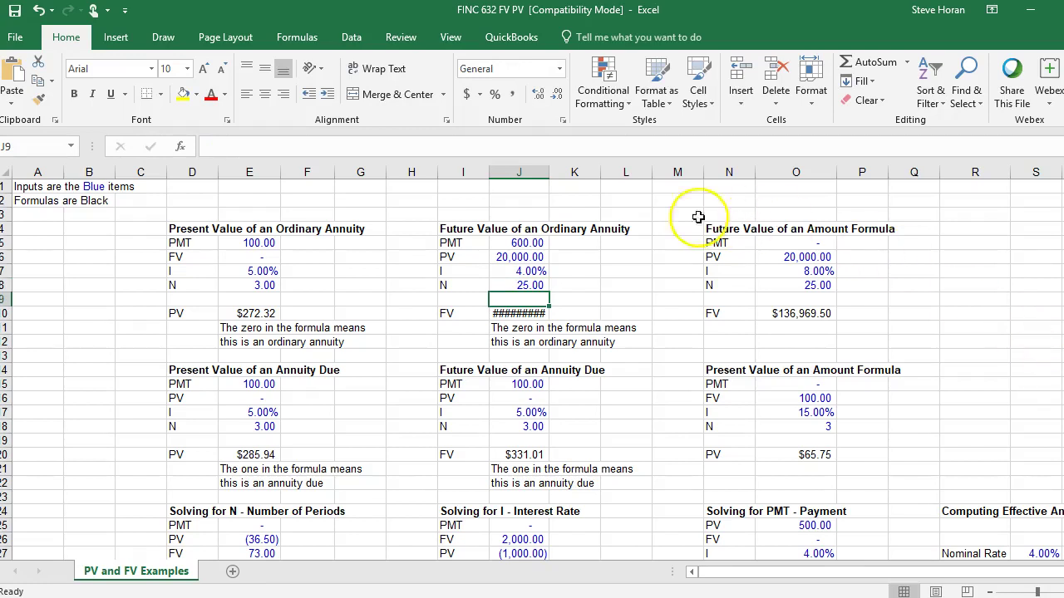
# Widen column J slightly so the FV result in J10 fits in its cell.
pyautogui.click(518, 313)
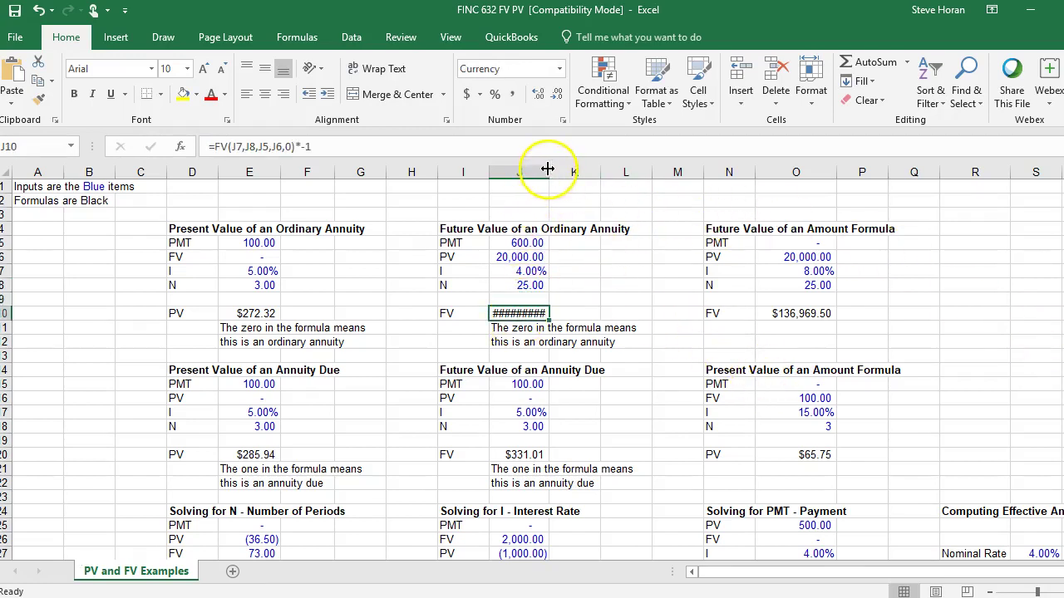
pyautogui.moveTo(548, 170); pyautogui.dragTo(560, 169)
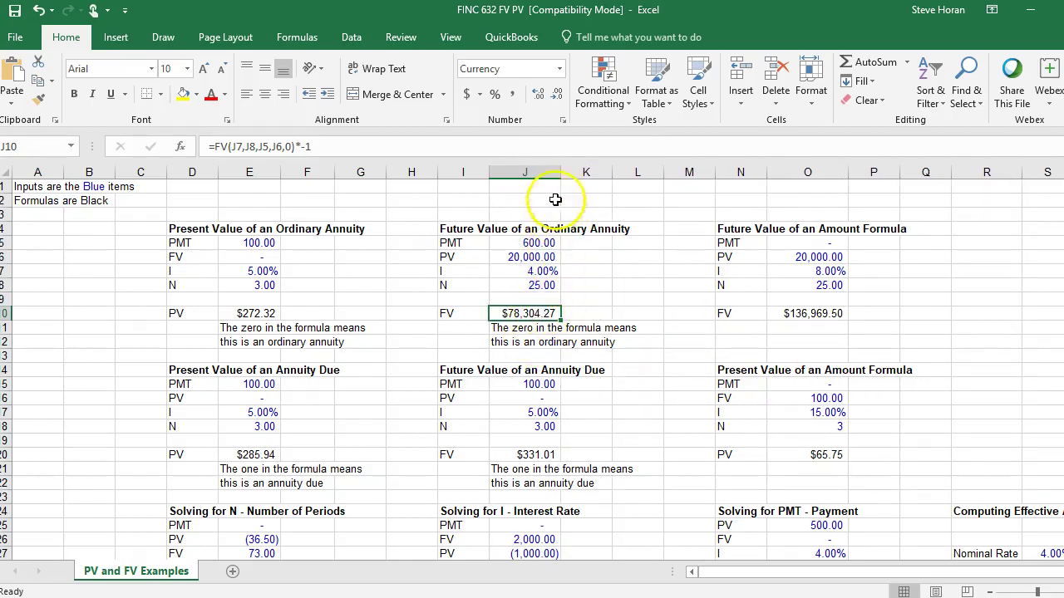
pyautogui.click(625, 301)
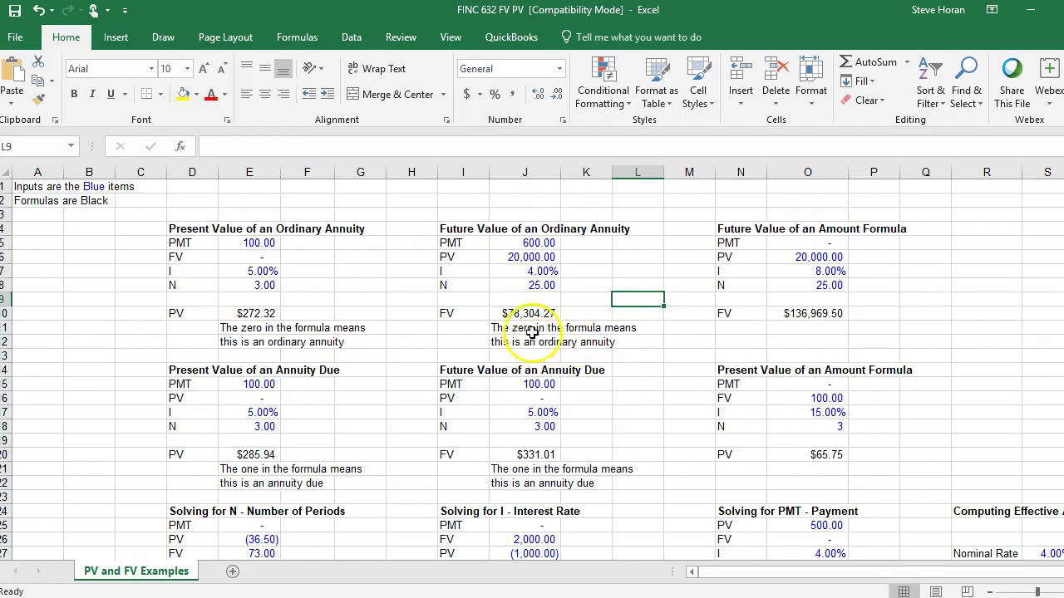
# Review the PV, PMT and rate inputs in J5:J7 and compare the FV result in J10 with the one in O10.
pyautogui.click(533, 259)
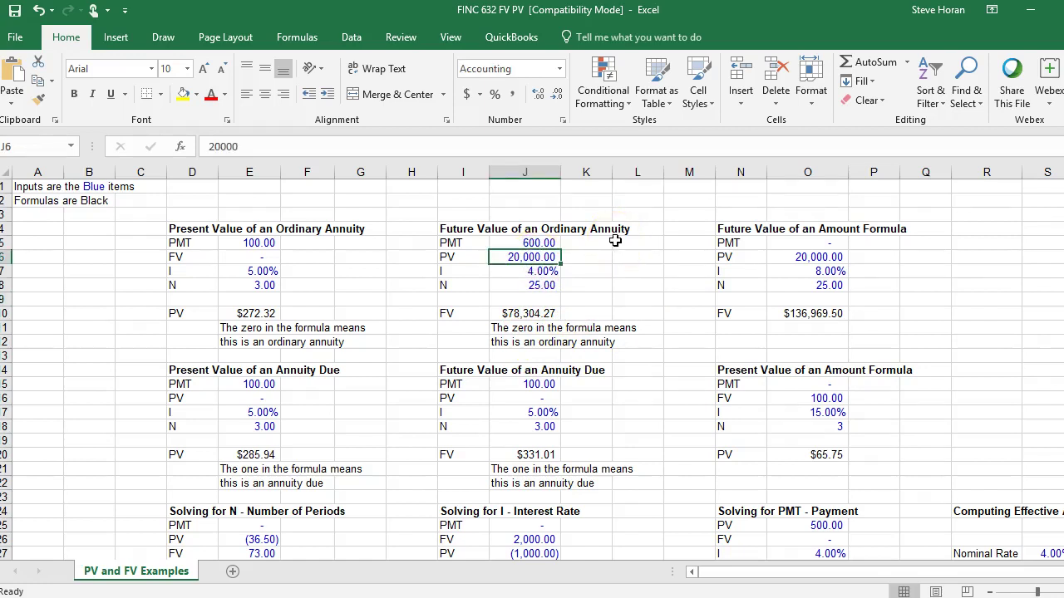
pyautogui.click(519, 241)
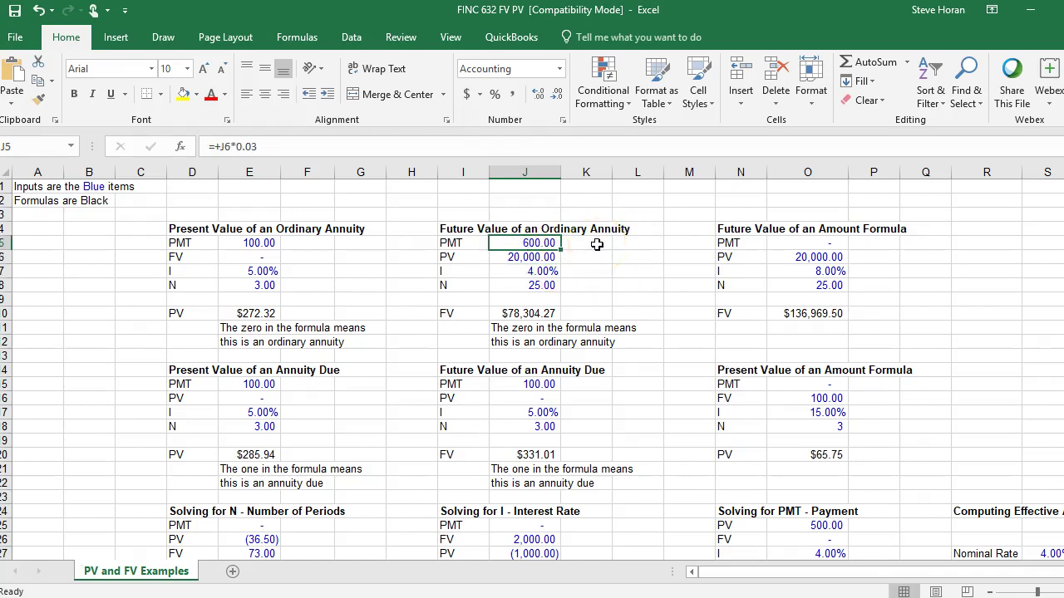
pyautogui.click(553, 272)
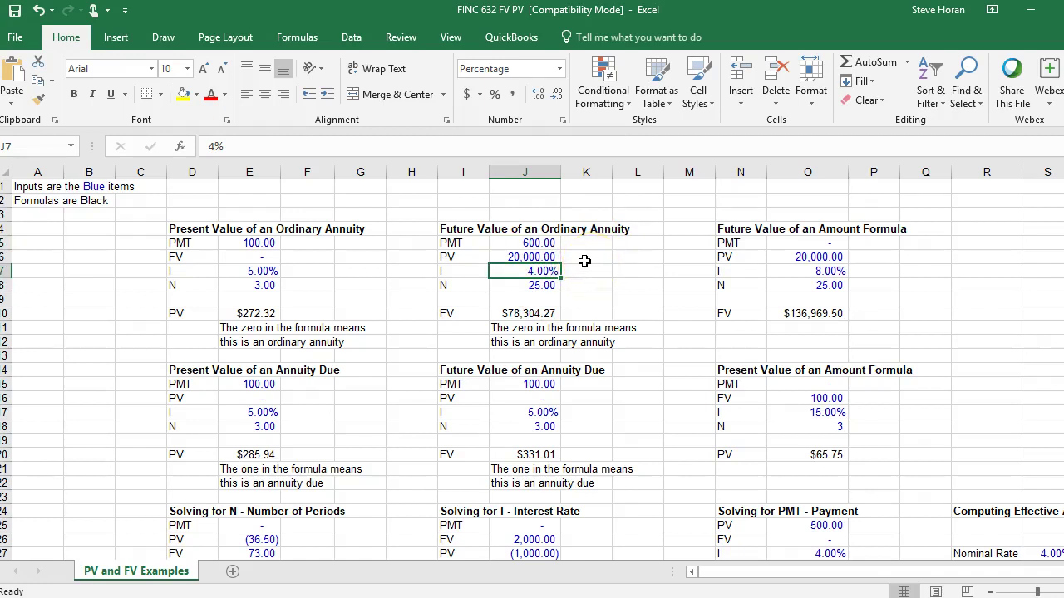
pyautogui.click(536, 313)
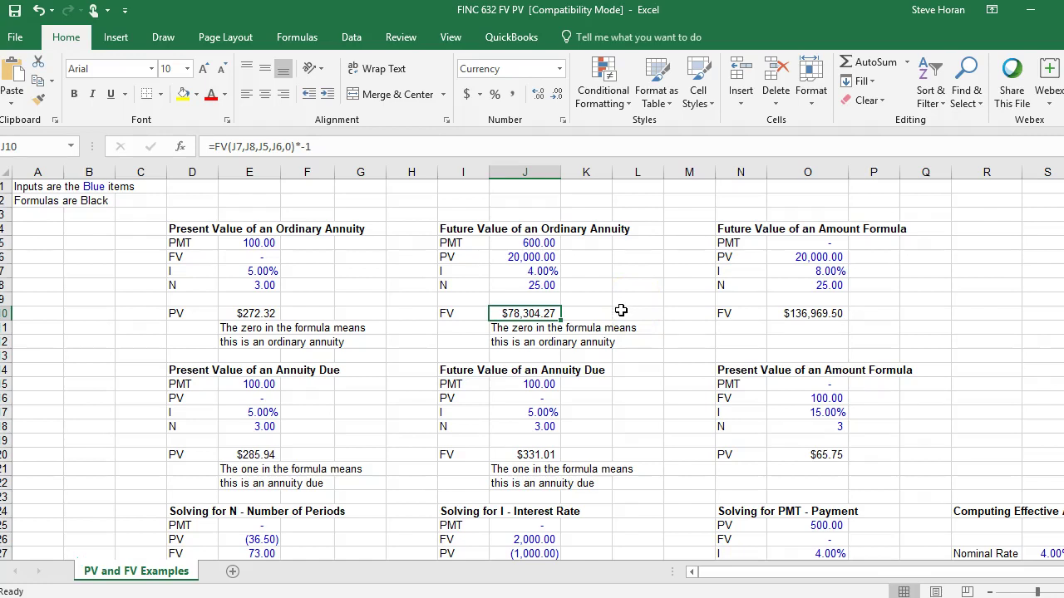
pyautogui.click(725, 337)
pyautogui.click(807, 314)
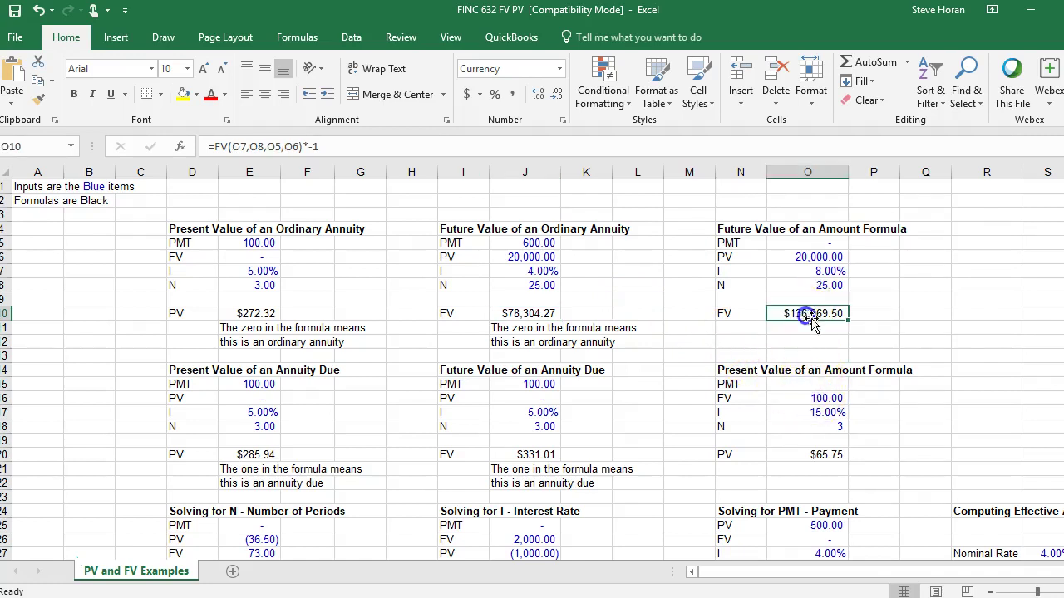
# Set the FV input in O16 of the Present Value of an Amount block to 136,969.50.
pyautogui.click(831, 399)
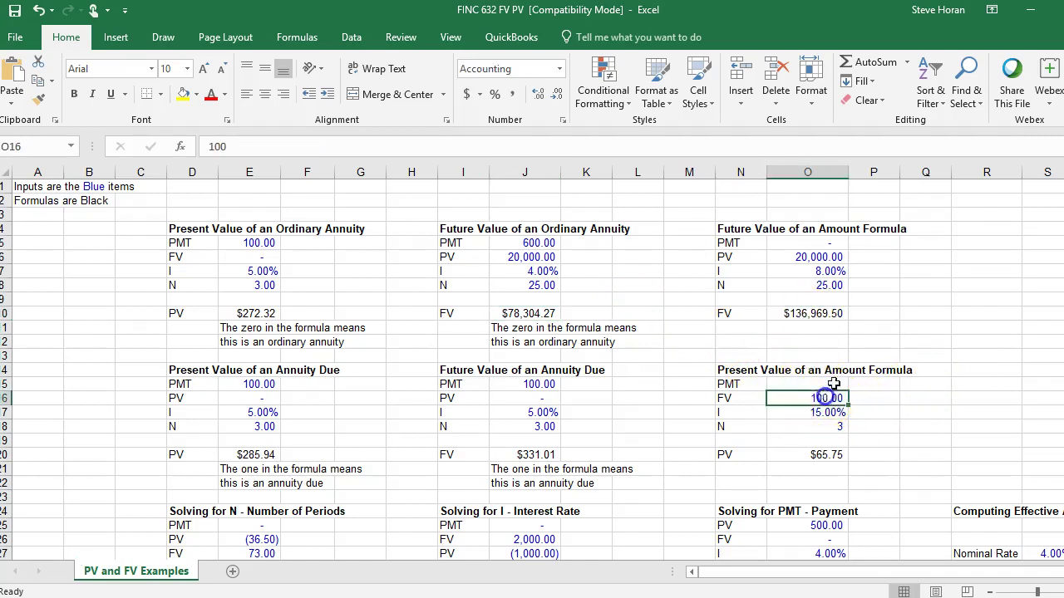
pyautogui.write('136')
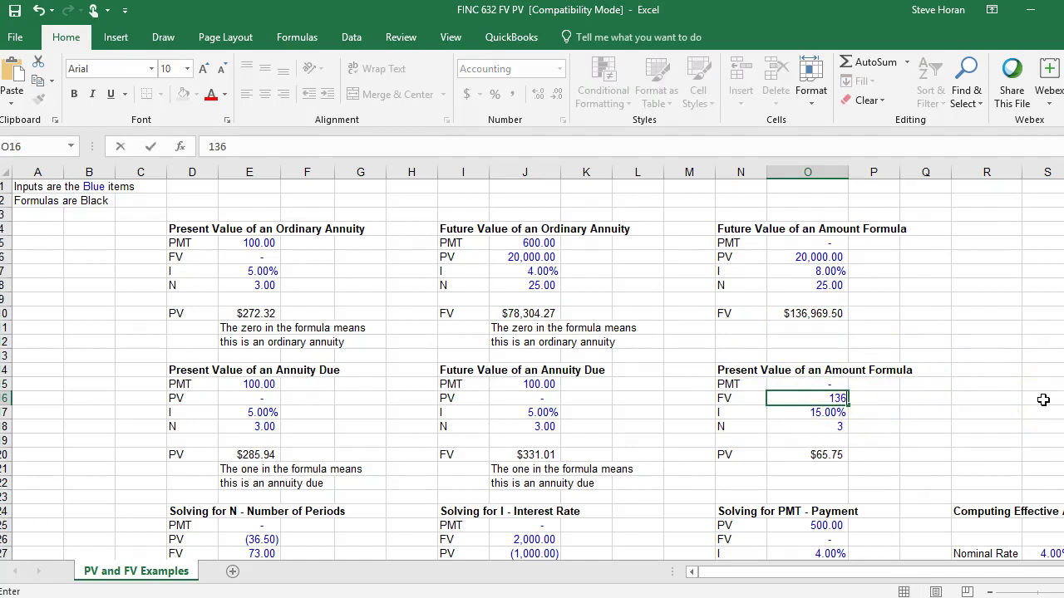
pyautogui.write('969.5')
pyautogui.press('Return')
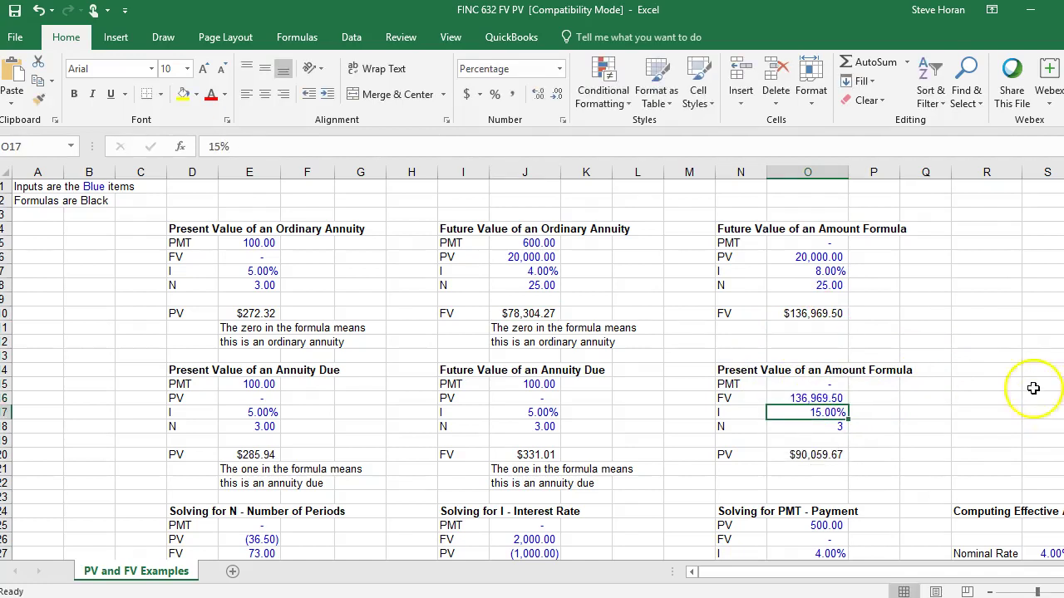
# Match the Future Value of an Amount block by setting the rate in O17 to 8% and N in O18 to 25.
pyautogui.click(808, 271)
pyautogui.click(831, 411)
pyautogui.write('8%')
pyautogui.press('Return')
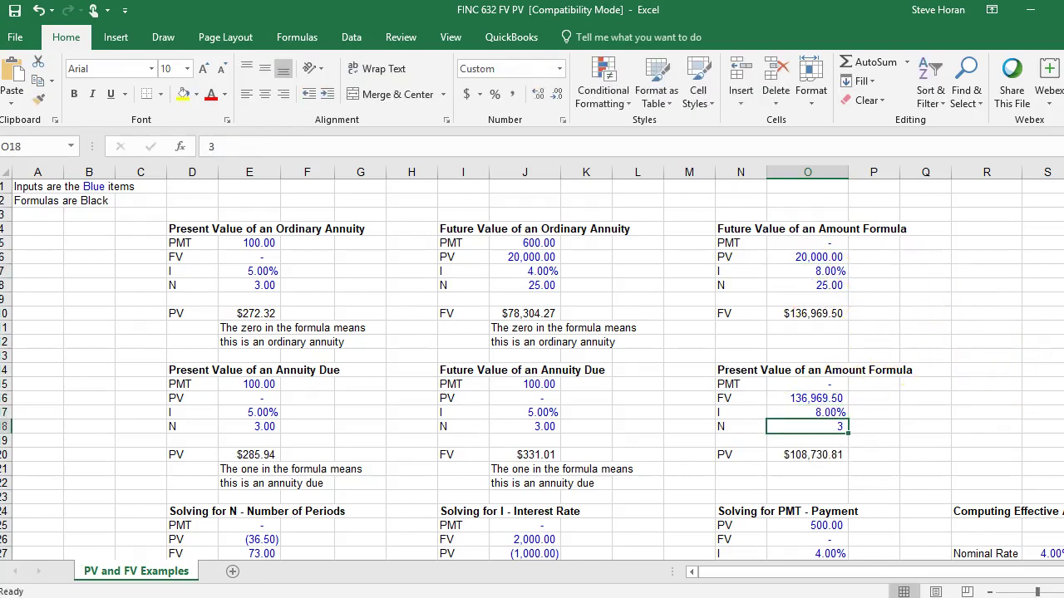
pyautogui.write('25')
pyautogui.press('Return')
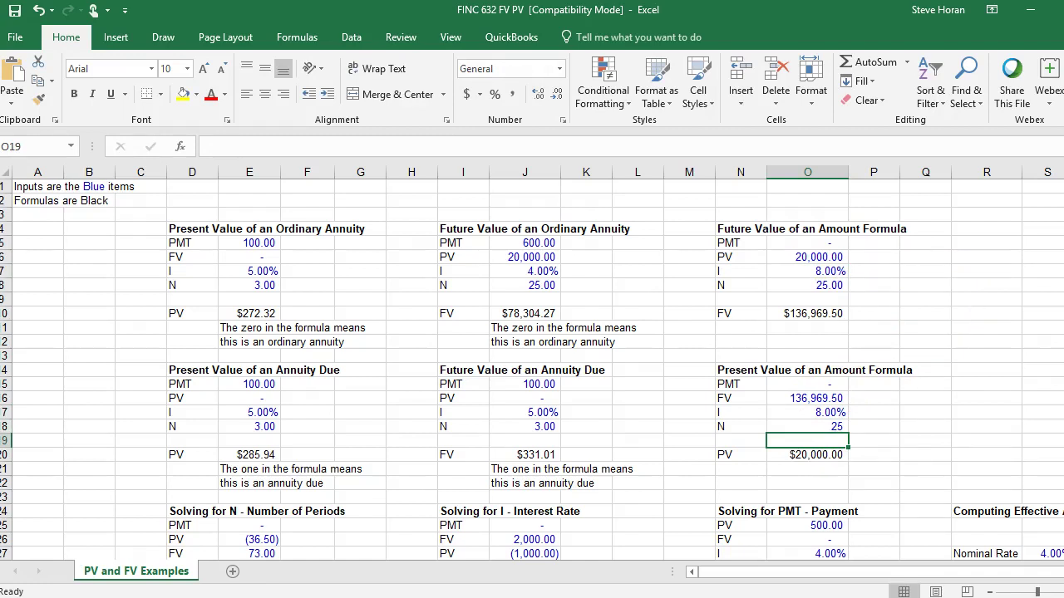
# Compare the present value result in O20 with the original PV input in O6.
pyautogui.click(802, 467)
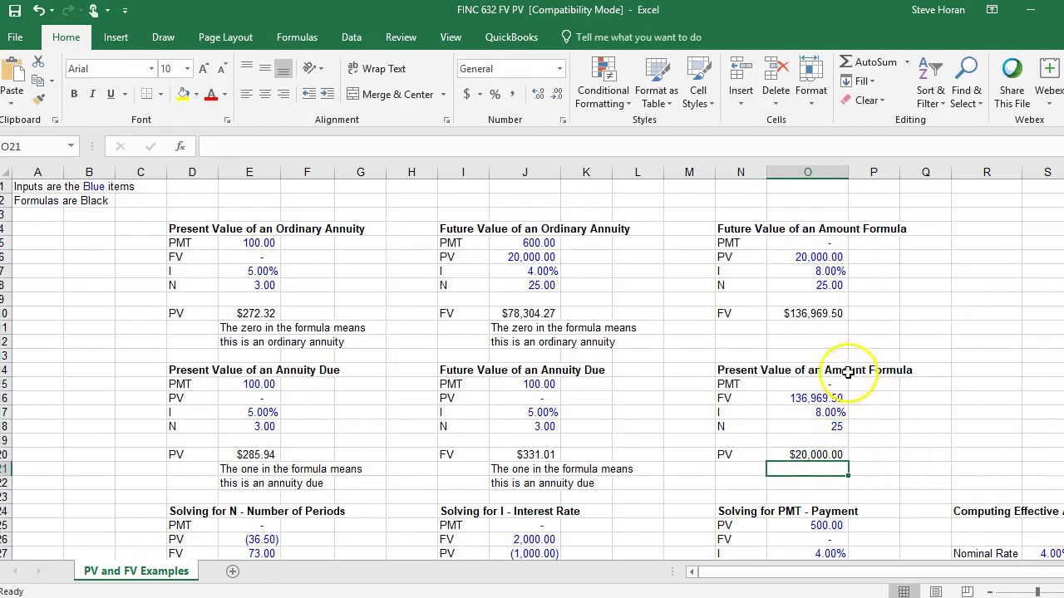
pyautogui.click(808, 255)
pyautogui.click(798, 455)
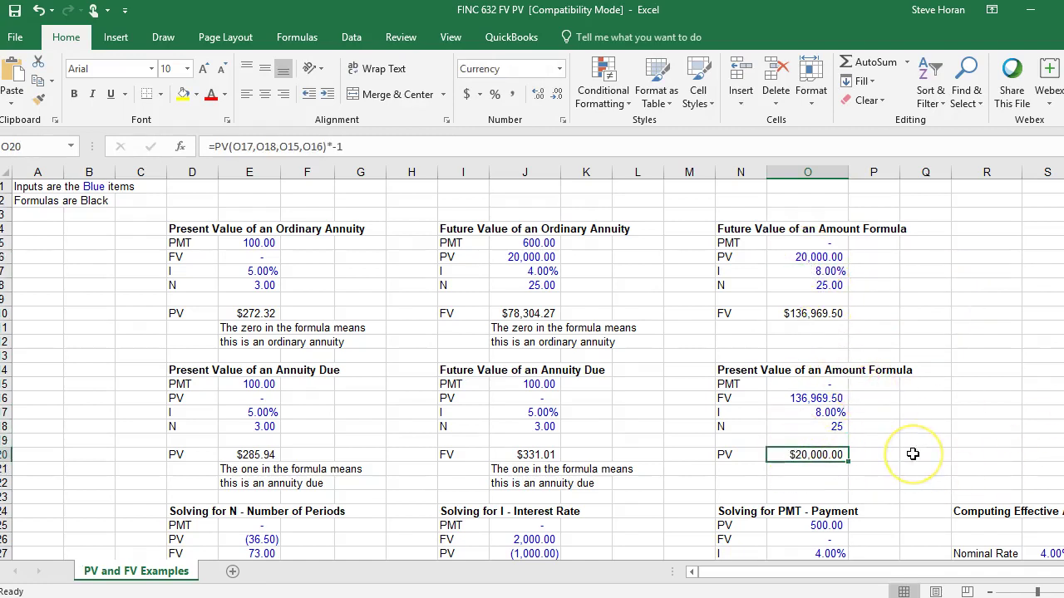
# In the Solving for N block, set PV to -1, FV to 2 and the interest rate to 8%.
pyautogui.scroll(-3, 913, 454)
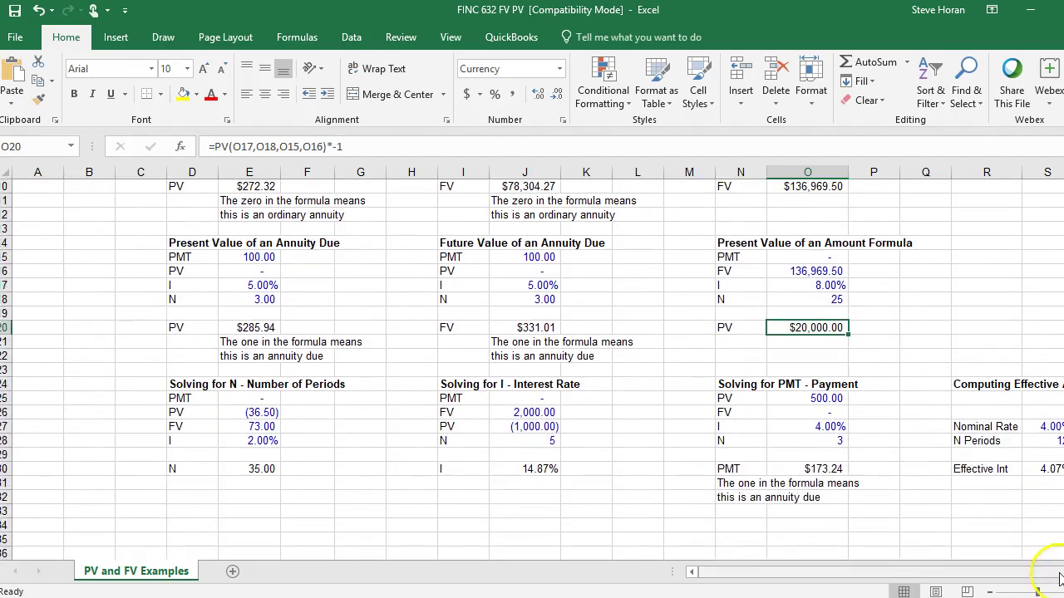
pyautogui.click(232, 413)
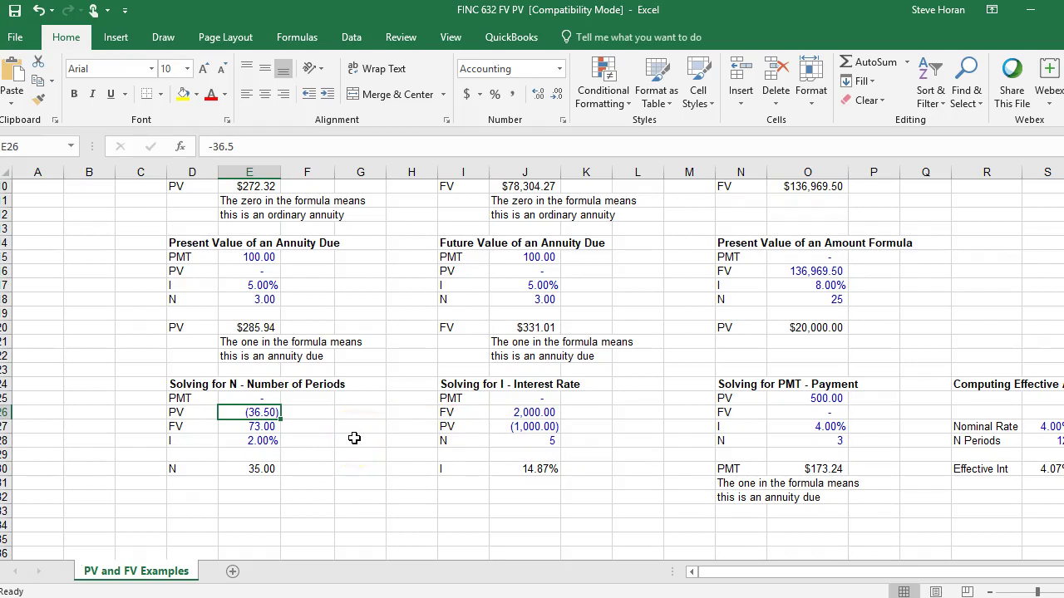
pyautogui.write('-1')
pyautogui.press('Return')
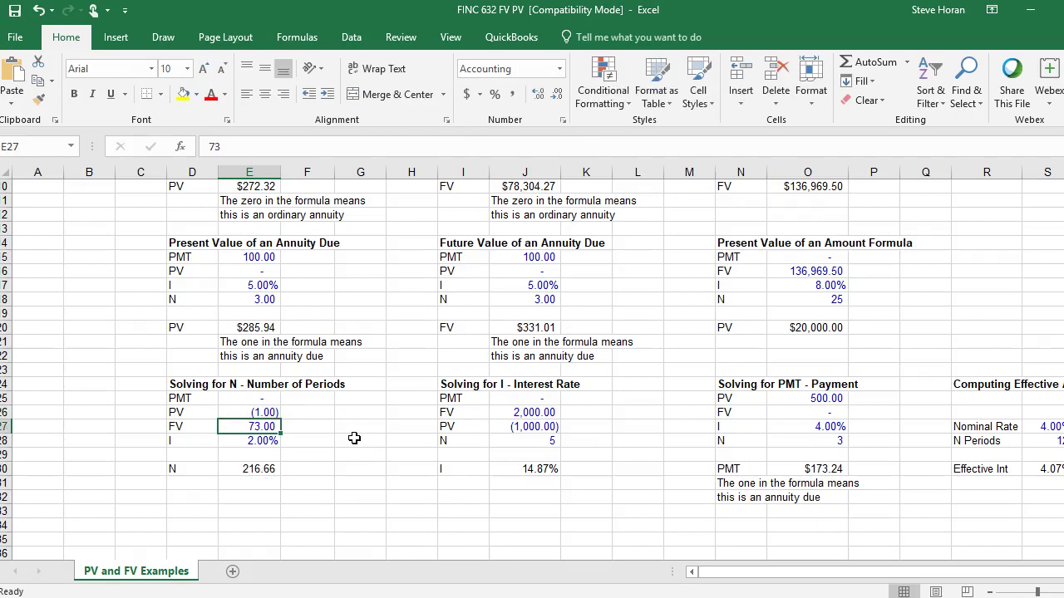
pyautogui.write('2')
pyautogui.press('Return')
pyautogui.write('8')
pyautogui.press('Return')
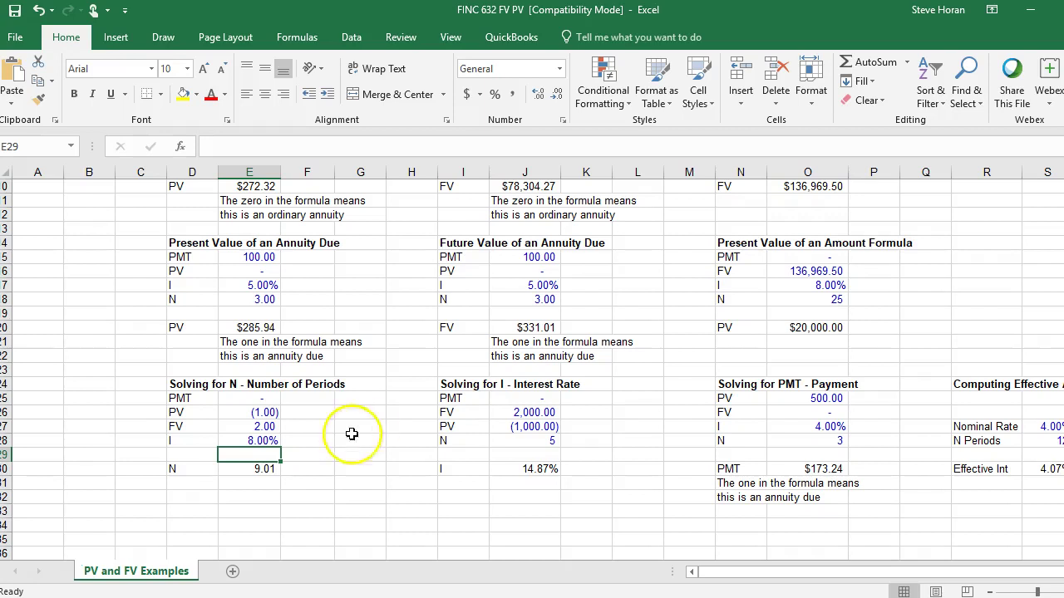
# In the Solving for N block, set PV to -2 and FV to 4, and check the number of periods in E30.
pyautogui.click(253, 470)
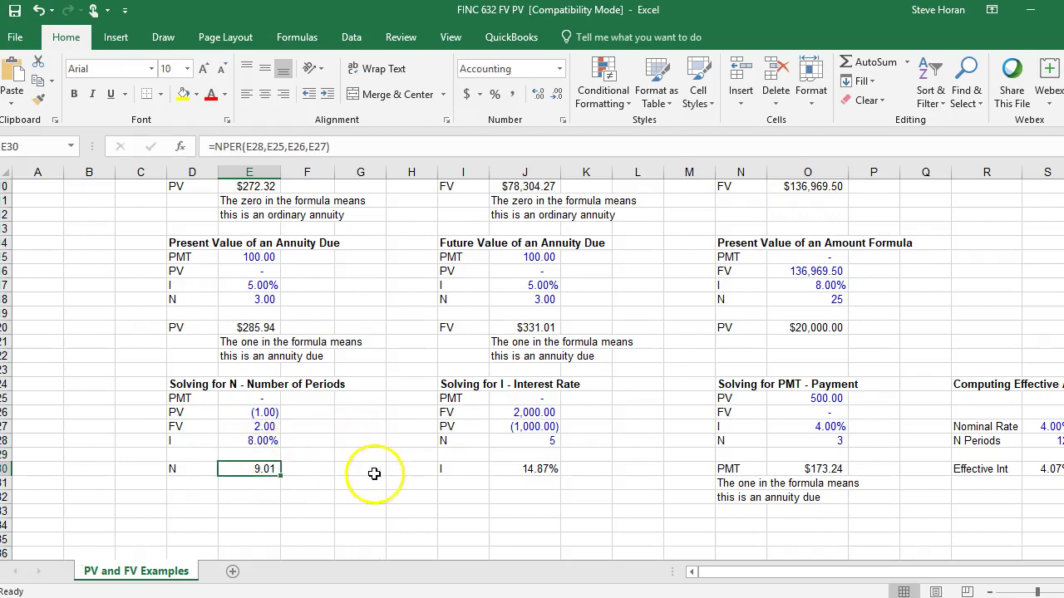
pyautogui.click(254, 414)
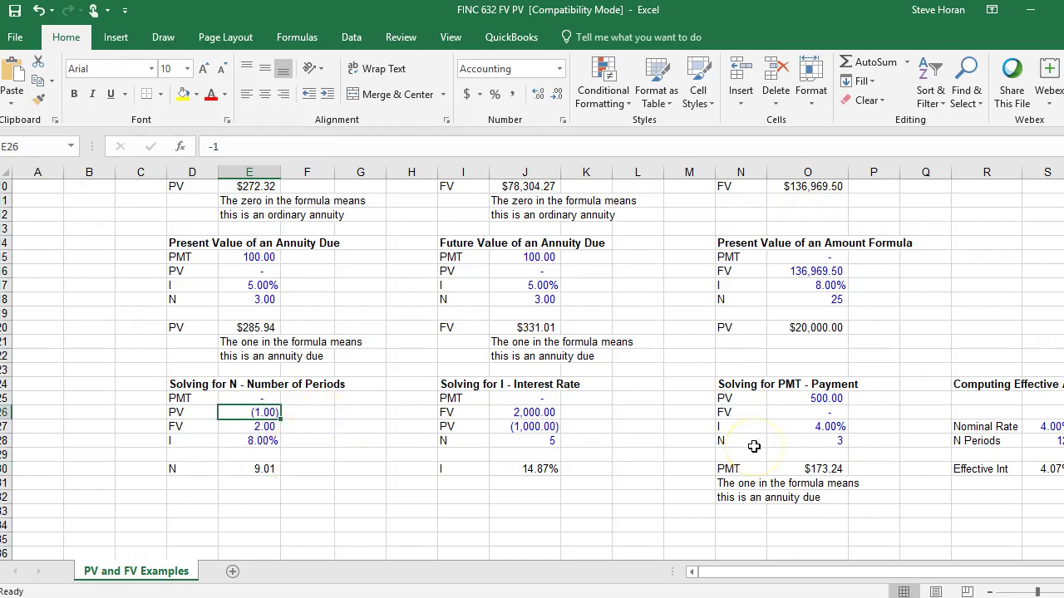
pyautogui.write('-2')
pyautogui.press('Return')
pyautogui.write('4')
pyautogui.press('Return')
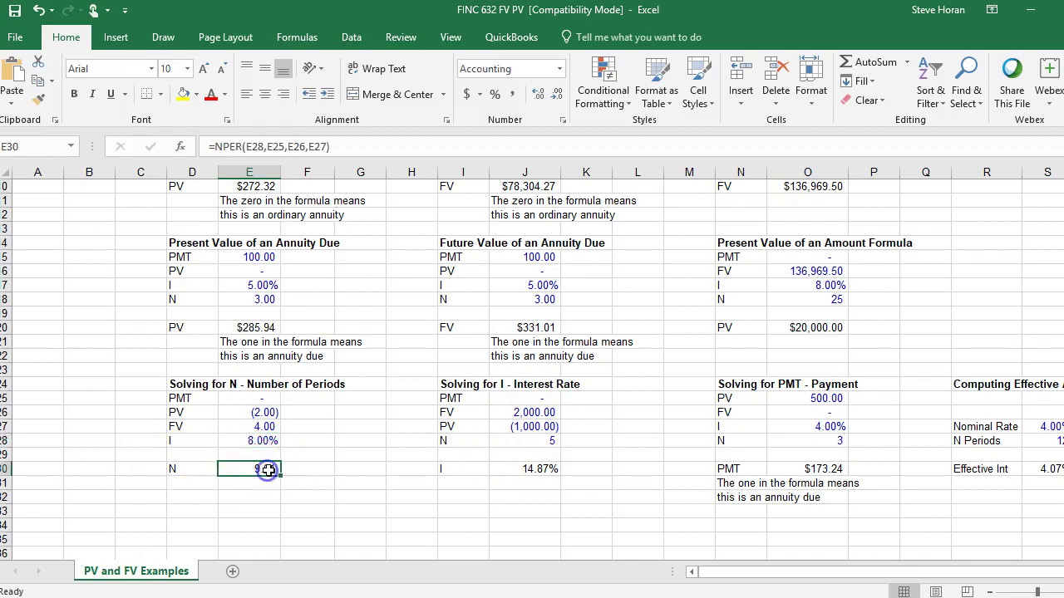
pyautogui.click(309, 454)
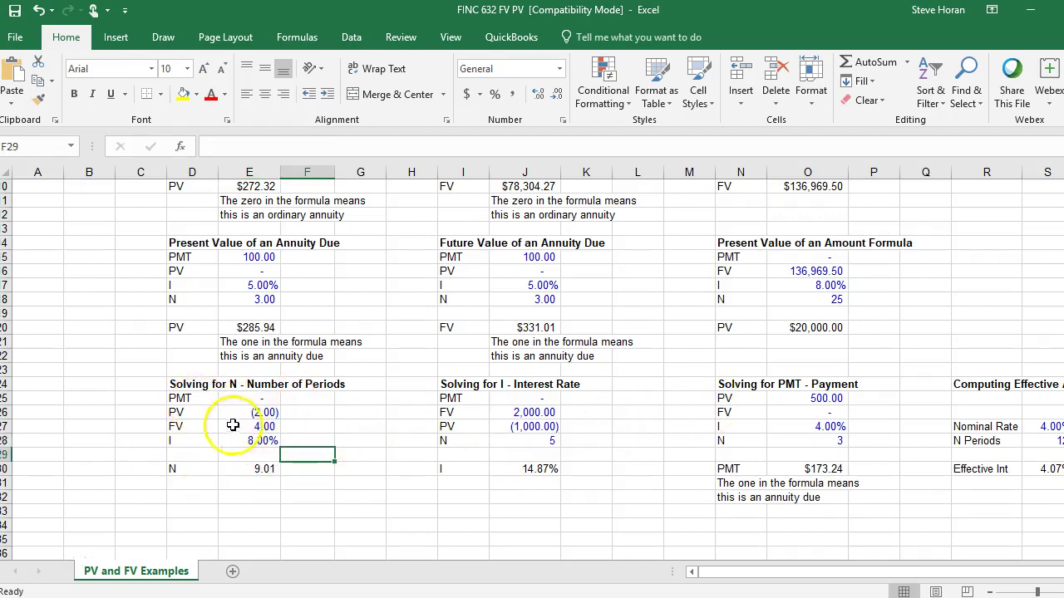
# Compare the PV input in E26 with the FV input in E27 of the Solving for N block.
pyautogui.click(261, 411)
pyautogui.click(271, 426)
pyautogui.click(271, 412)
pyautogui.click(260, 427)
pyautogui.click(261, 413)
pyautogui.click(323, 438)
pyautogui.click(260, 425)
pyautogui.click(314, 426)
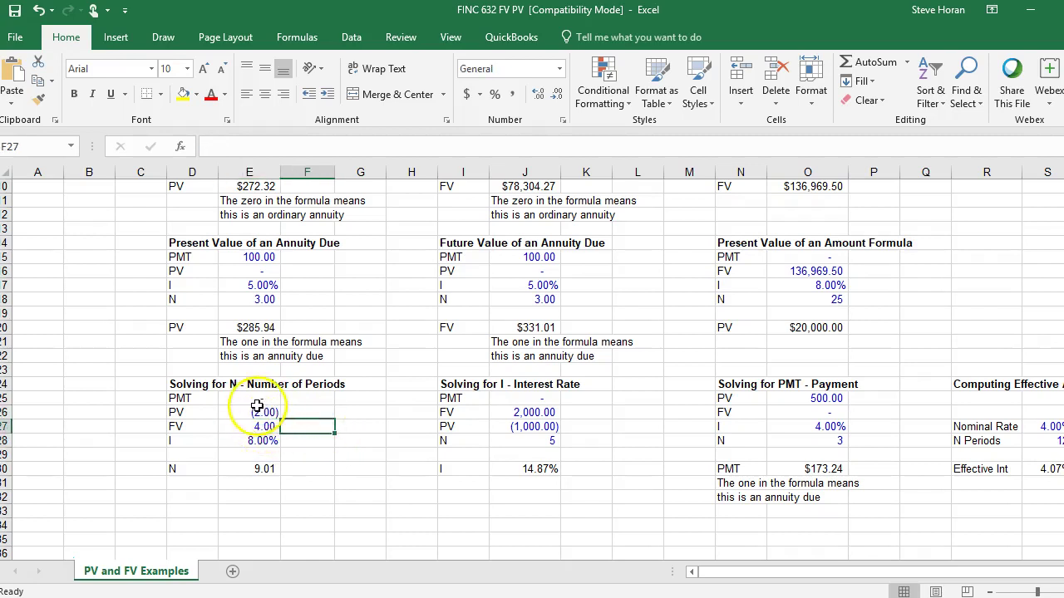
# Examine the FV, PV and N inputs and the RATE formula in J30 of the Solving for I block.
pyautogui.click(506, 414)
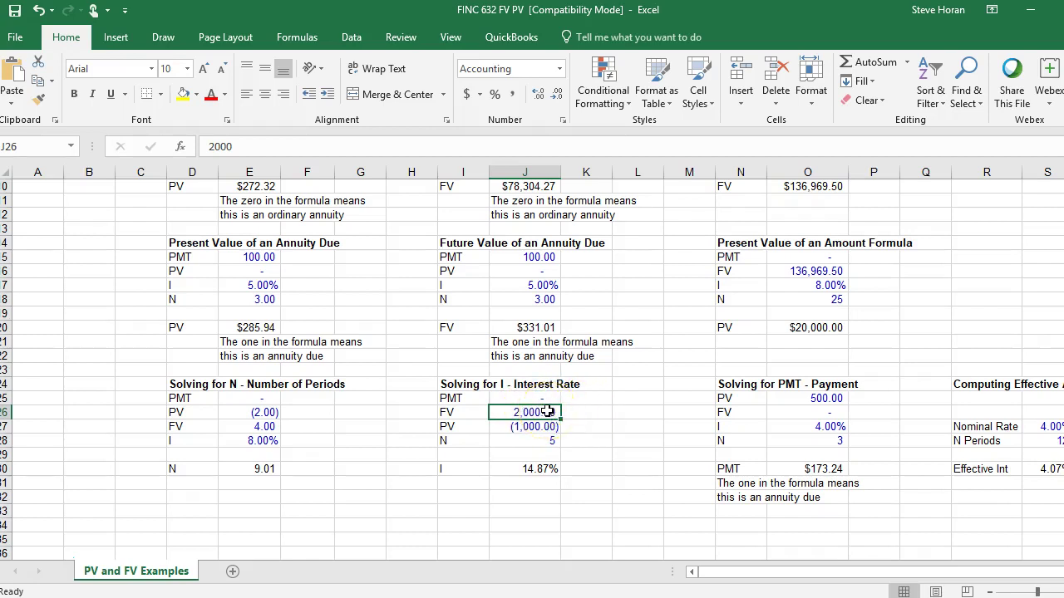
pyautogui.click(536, 427)
pyautogui.click(551, 439)
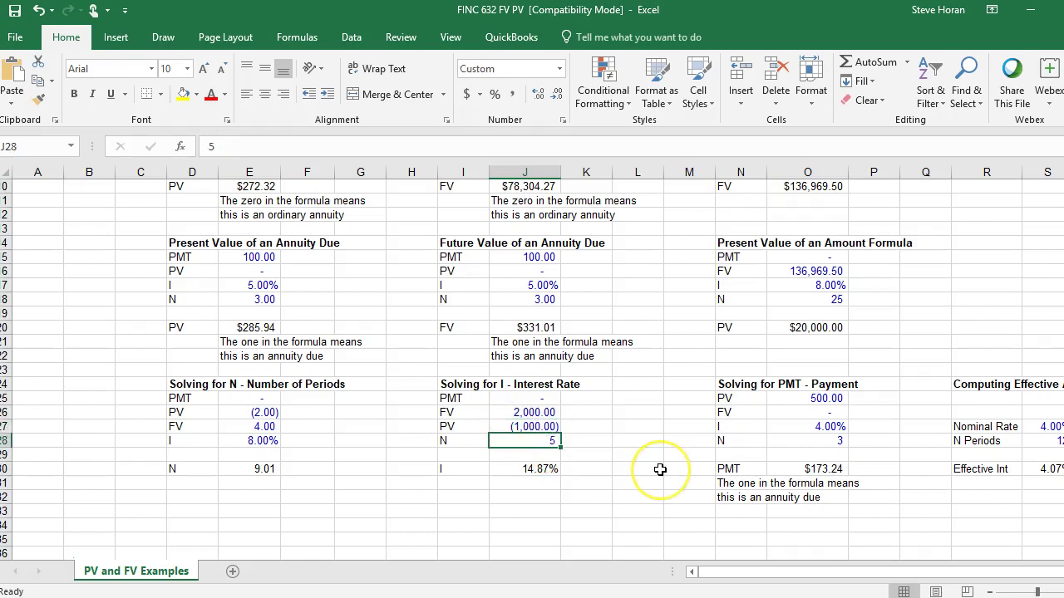
pyautogui.click(541, 469)
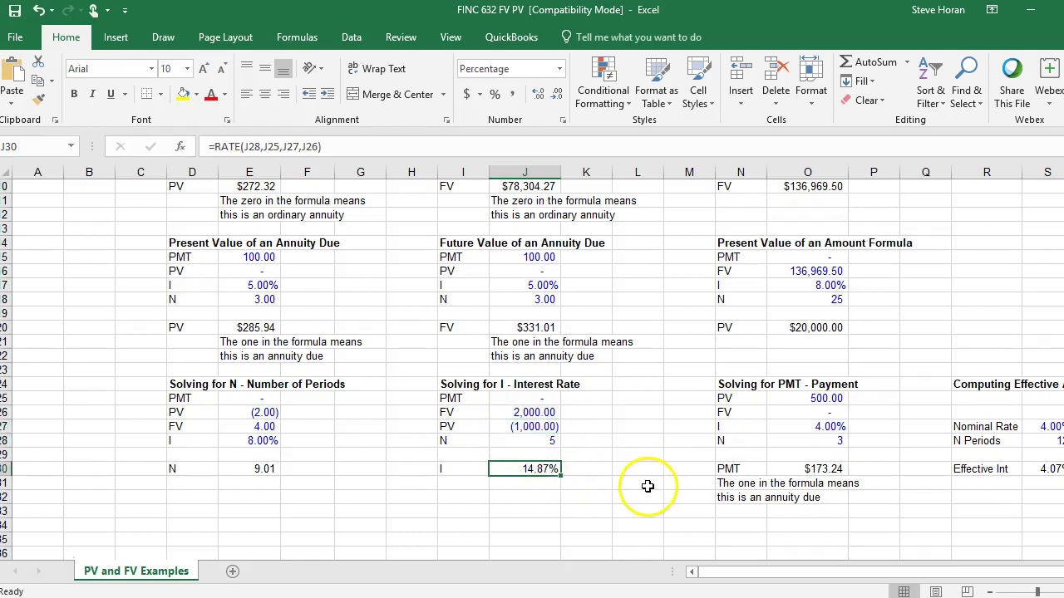
pyautogui.click(518, 428)
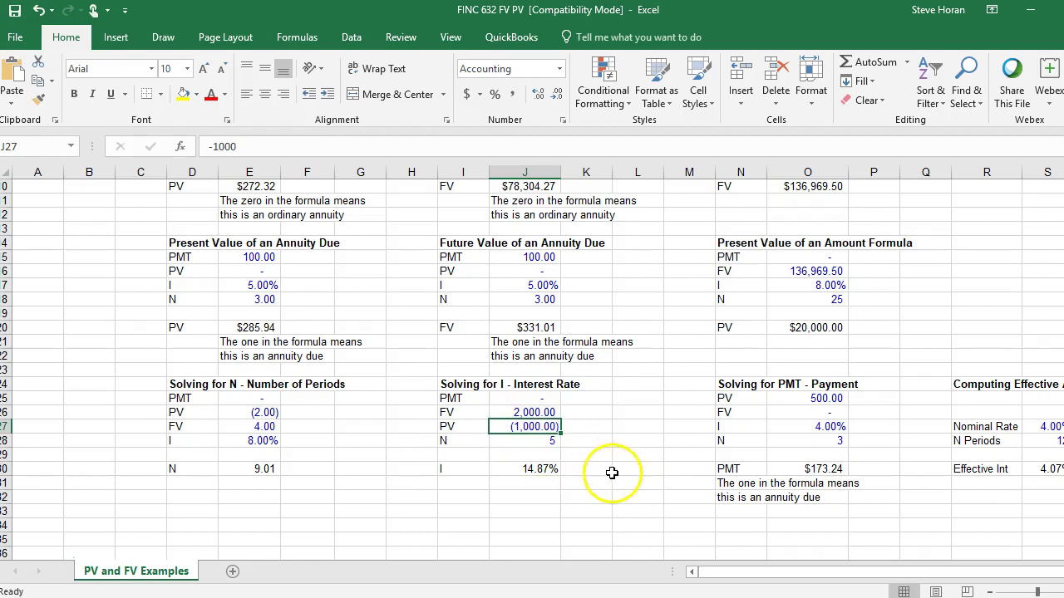
pyautogui.click(549, 471)
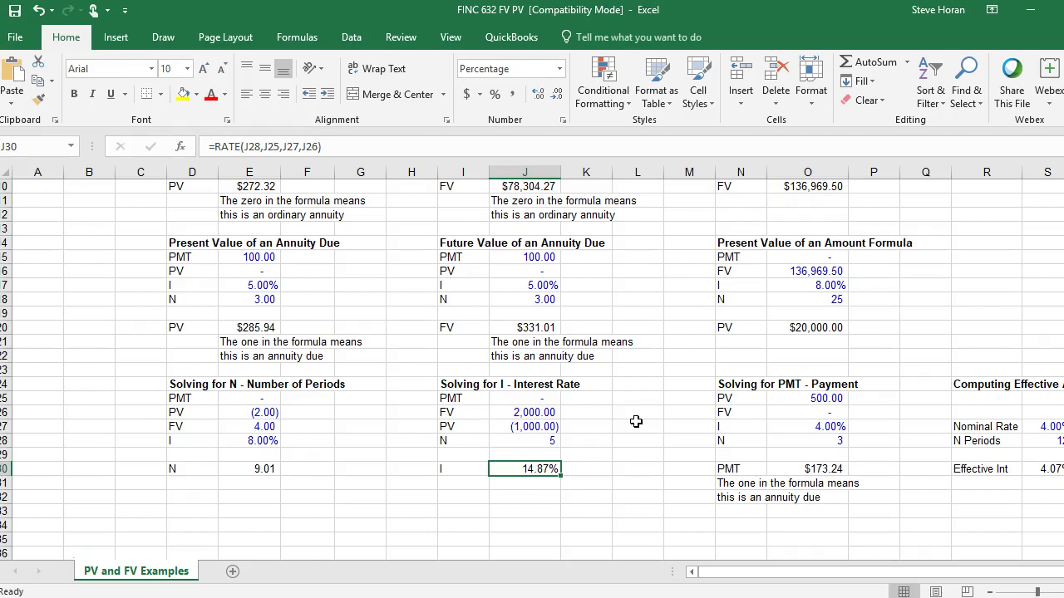
# Review the PV and interest rate inputs of the Future Value of an Amount block.
pyautogui.scroll(3, 636, 421)
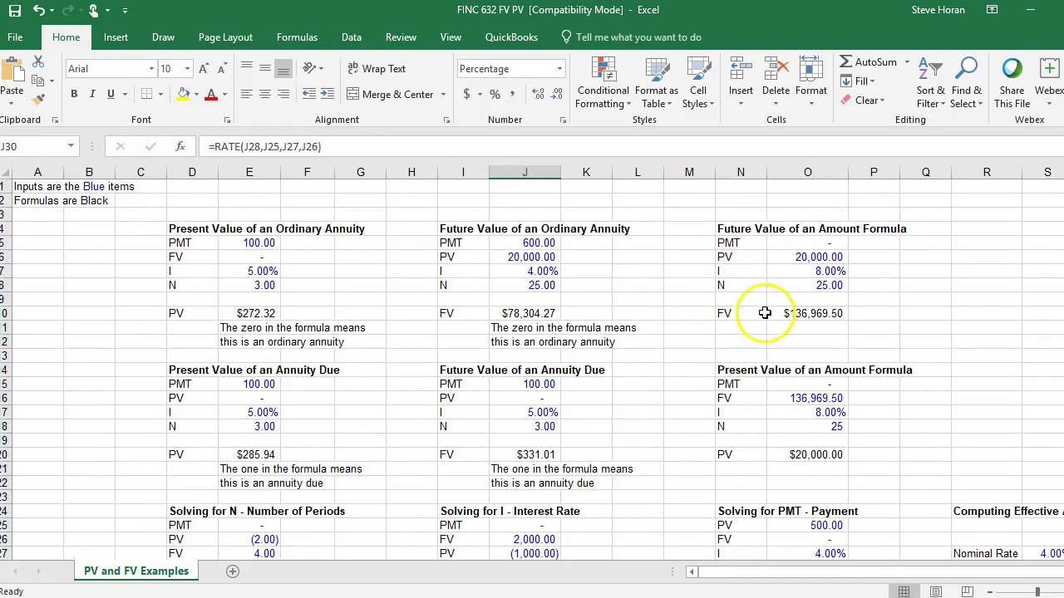
pyautogui.click(873, 270)
pyautogui.click(871, 257)
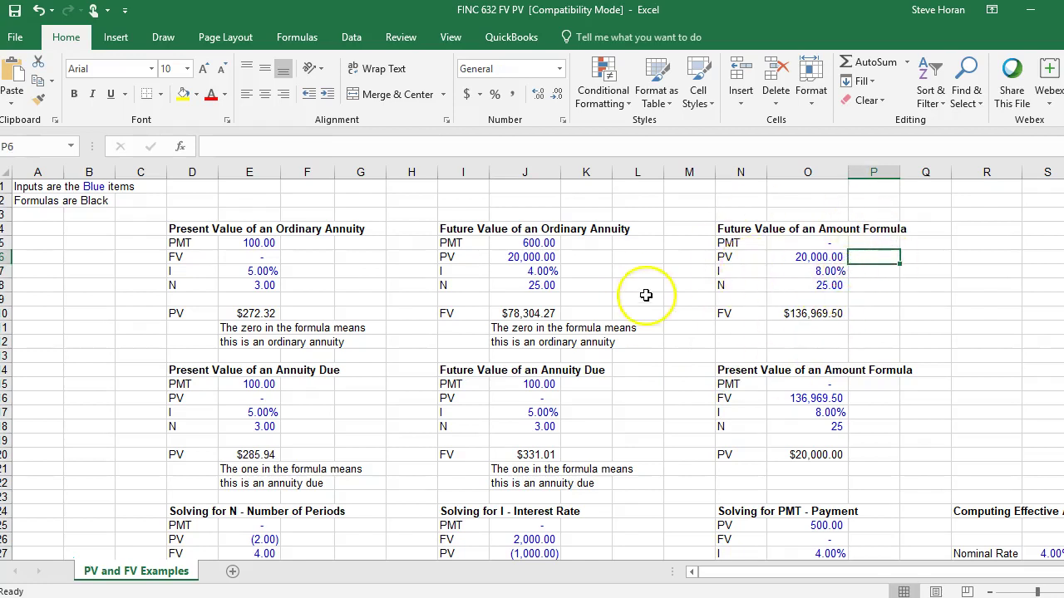